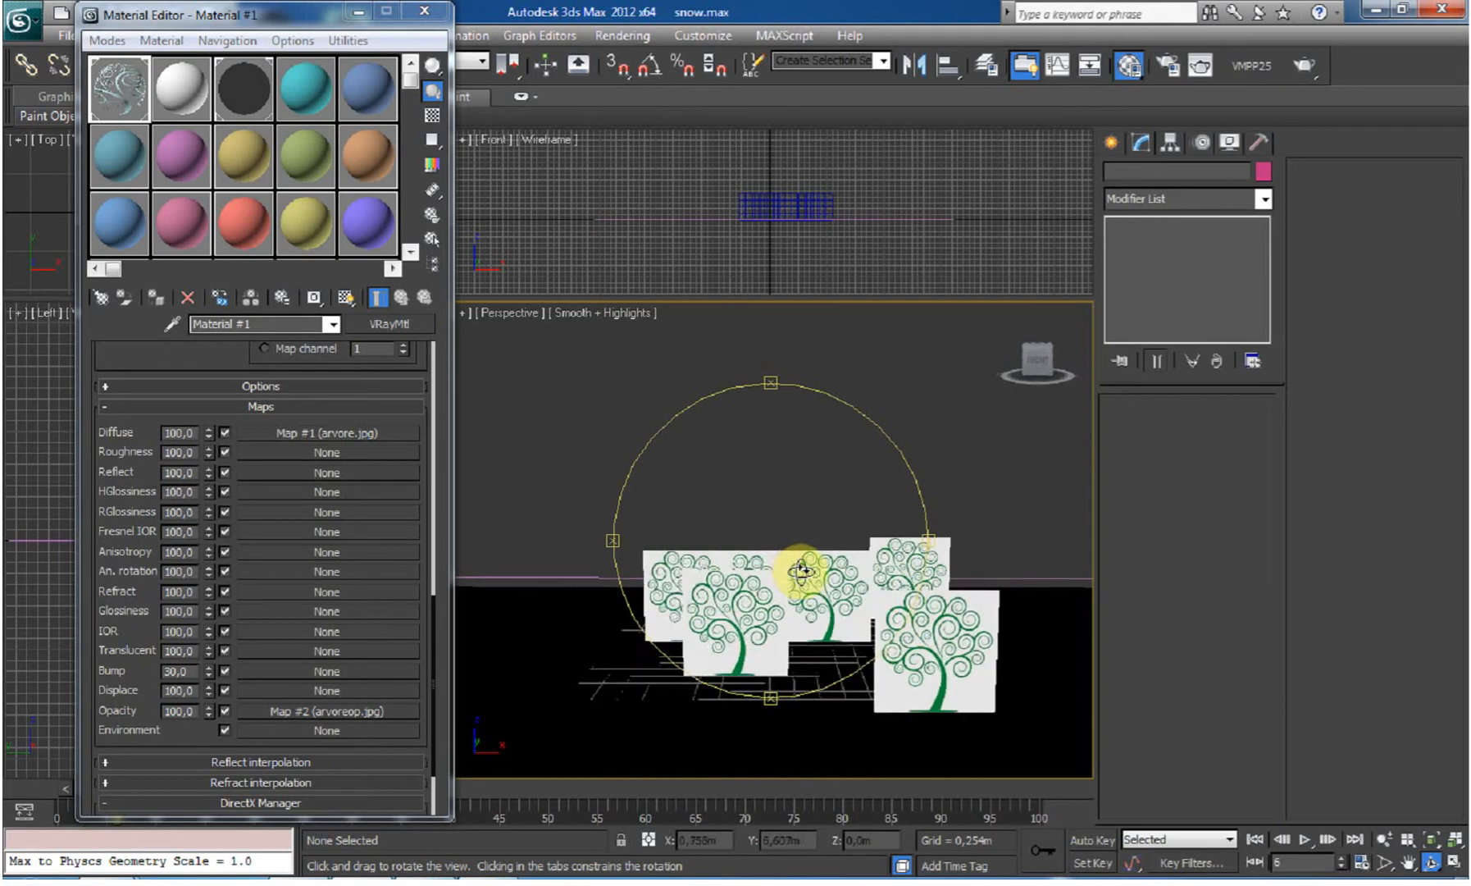
# Create a Snow particle emitter about 16,2 m wide and 10,7 m long over the ground plane in the Top view.
pyautogui.click(1114, 143)
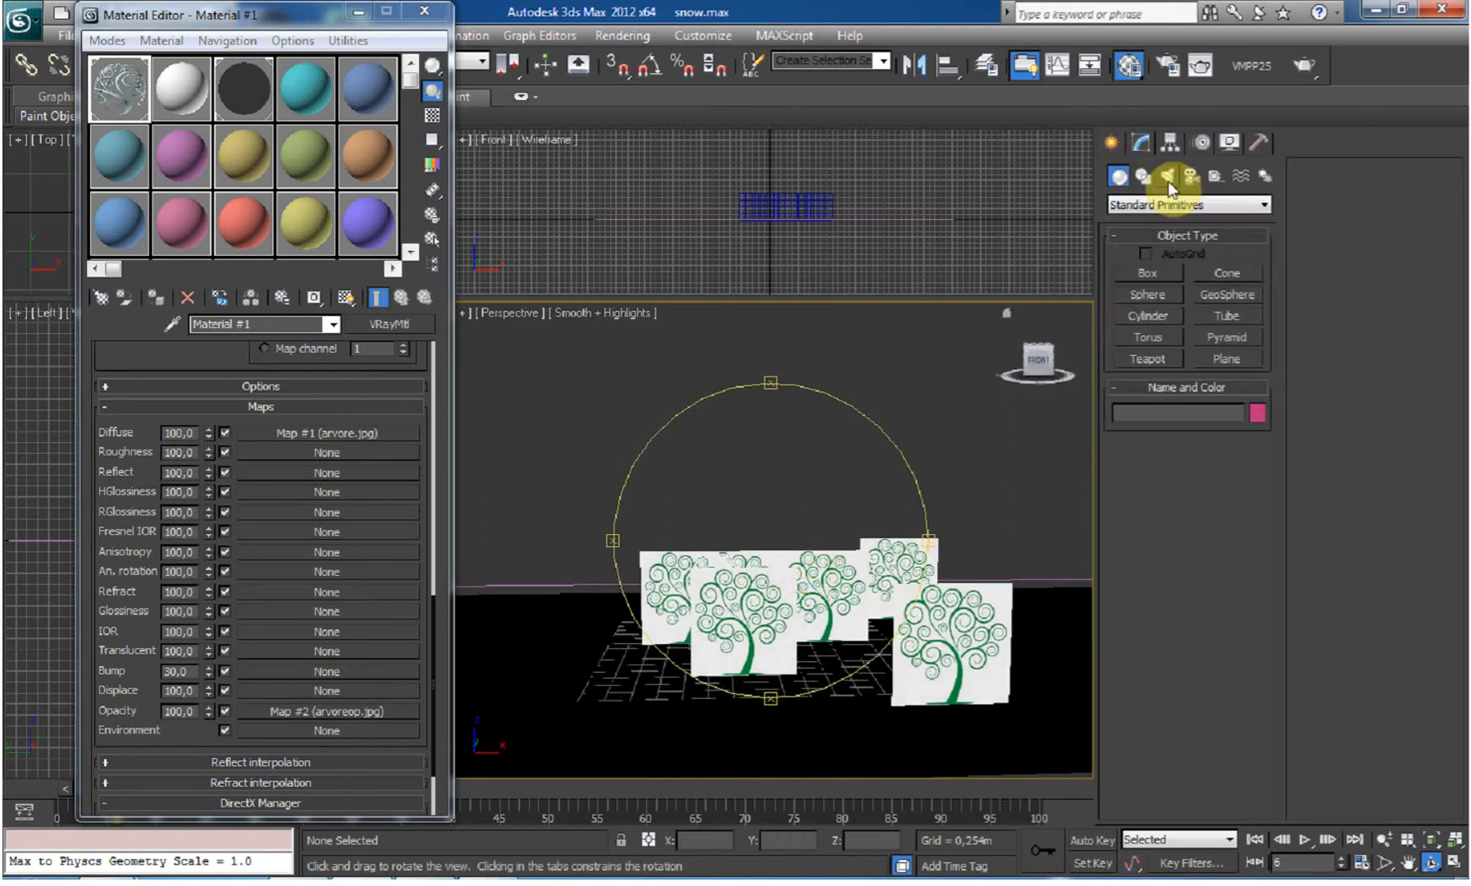
pyautogui.click(1189, 204)
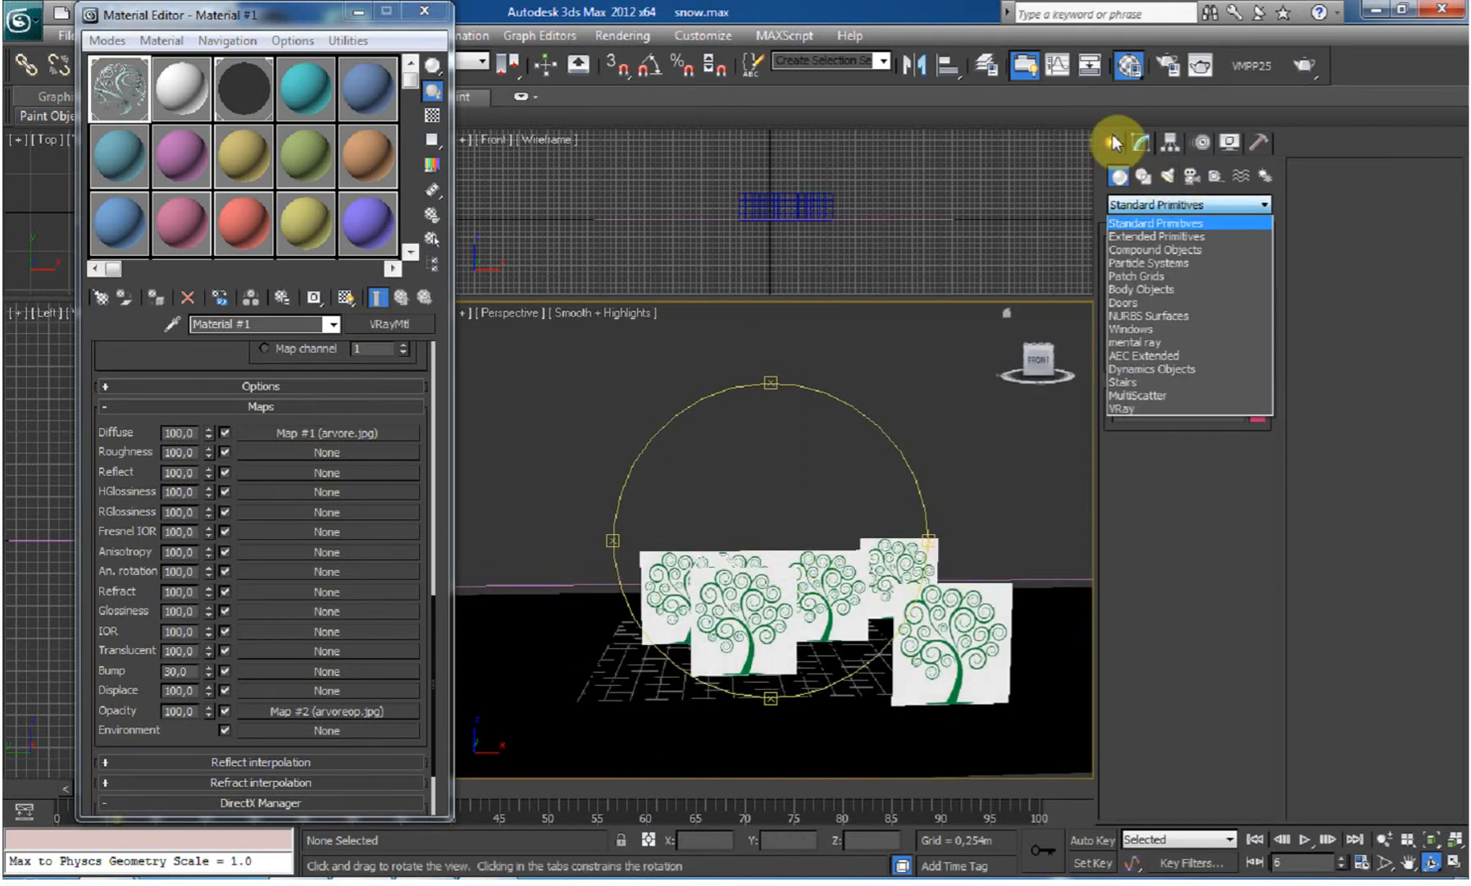
pyautogui.click(1162, 262)
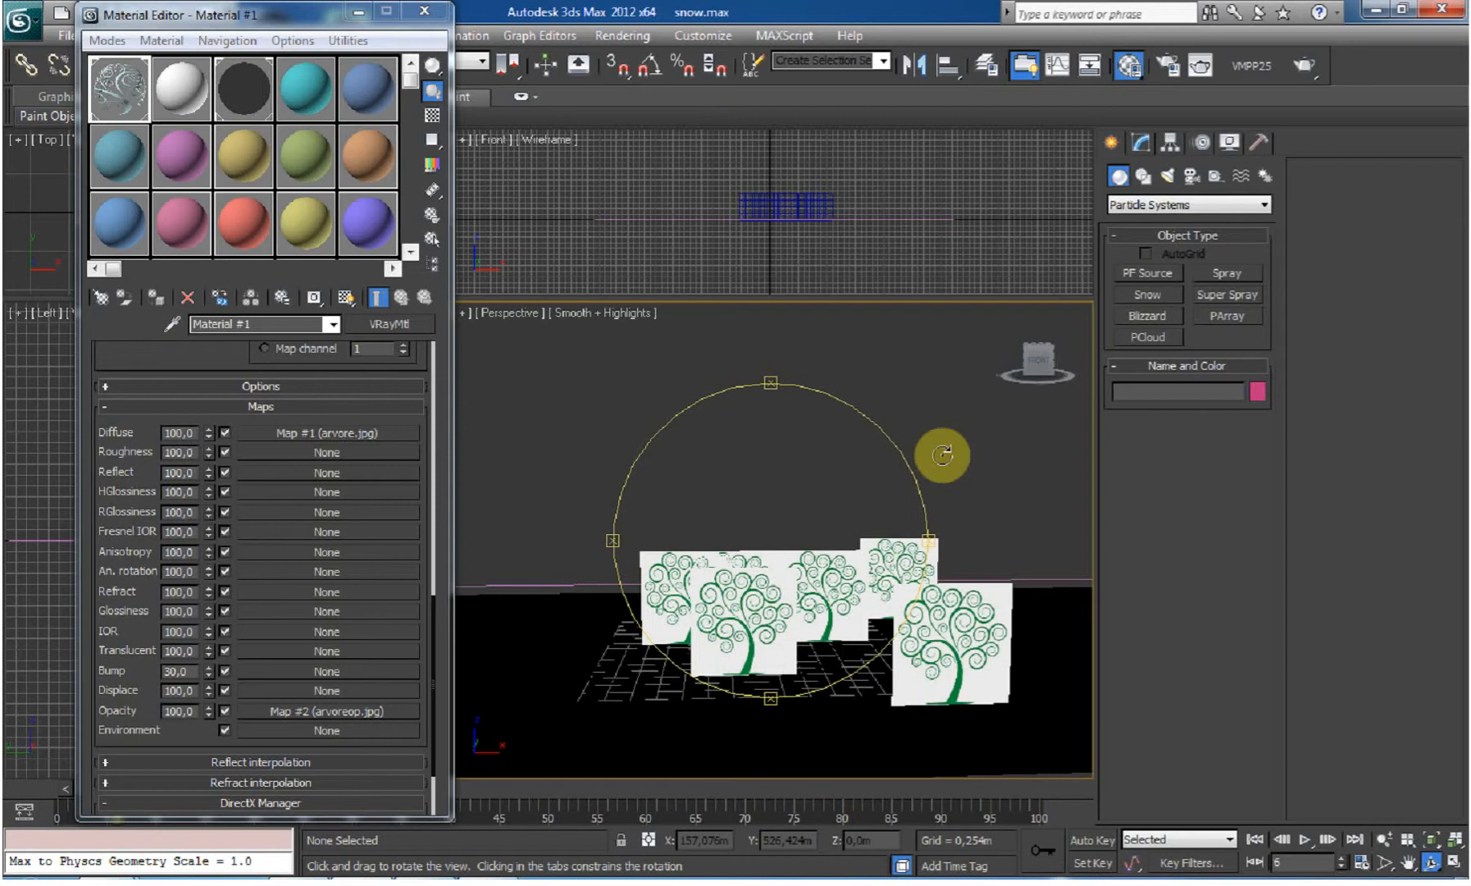
pyautogui.moveTo(781, 558)
pyautogui.mouseDown()
pyautogui.moveTo(806, 552)
pyautogui.moveTo(673, 583)
pyautogui.moveTo(804, 564)
pyautogui.moveTo(787, 562)
pyautogui.mouseUp()
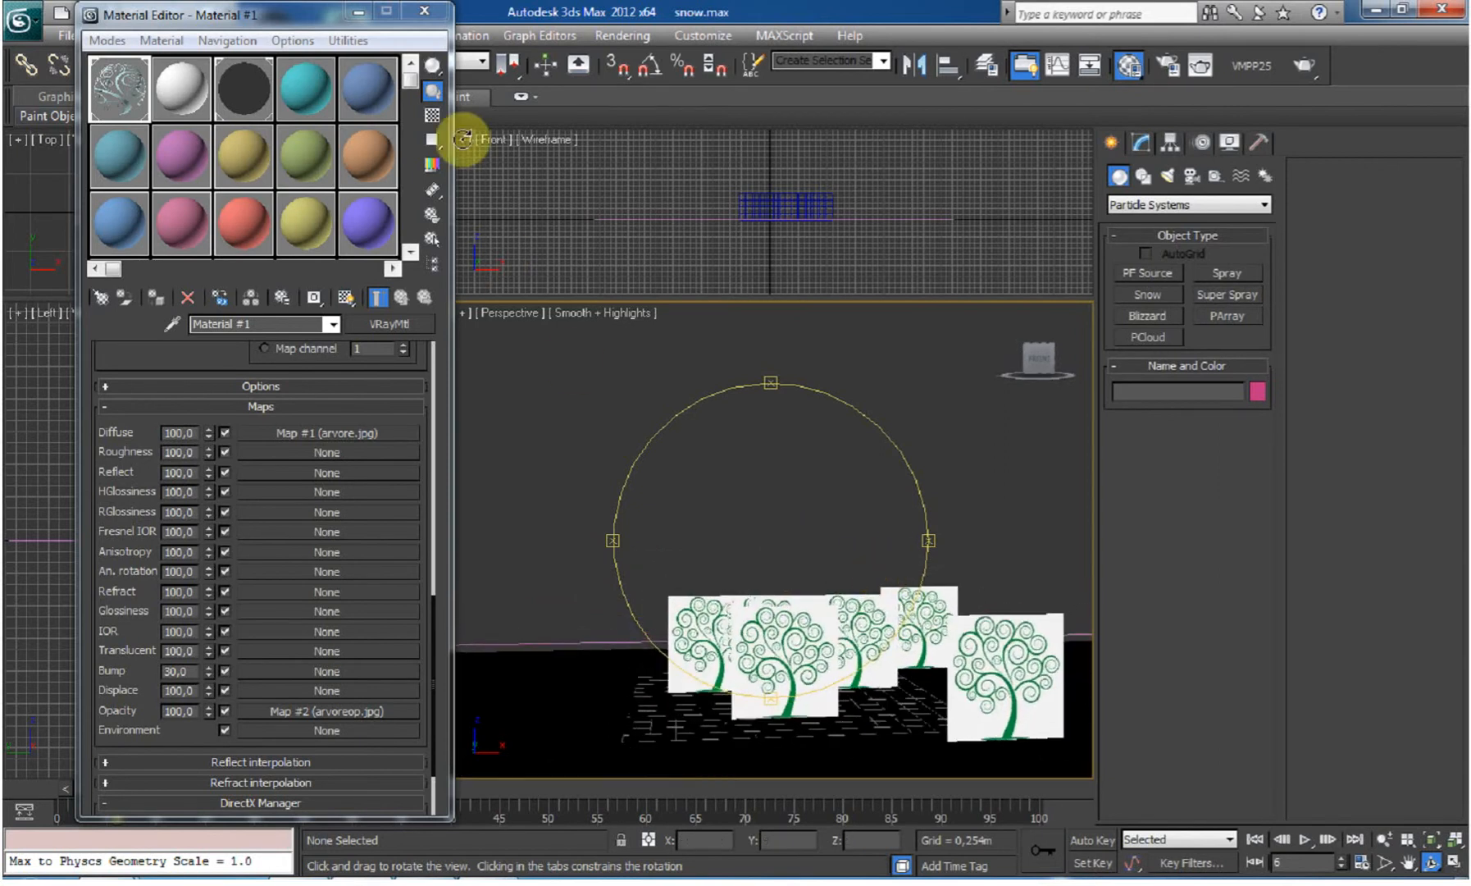
pyautogui.click(359, 11)
pyautogui.click(1149, 293)
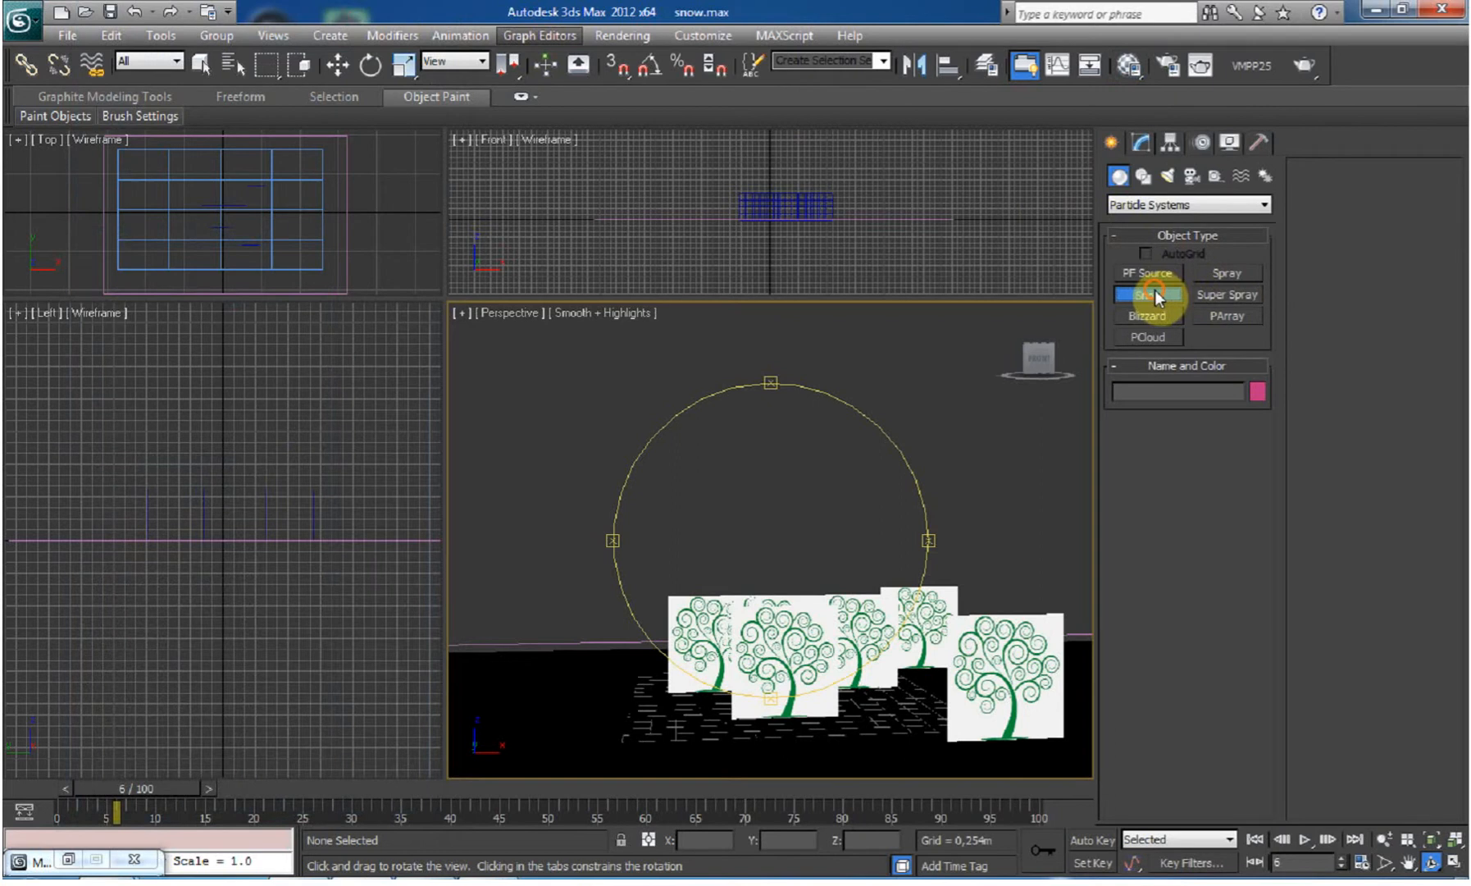
pyautogui.scroll(-2, 358, 220)
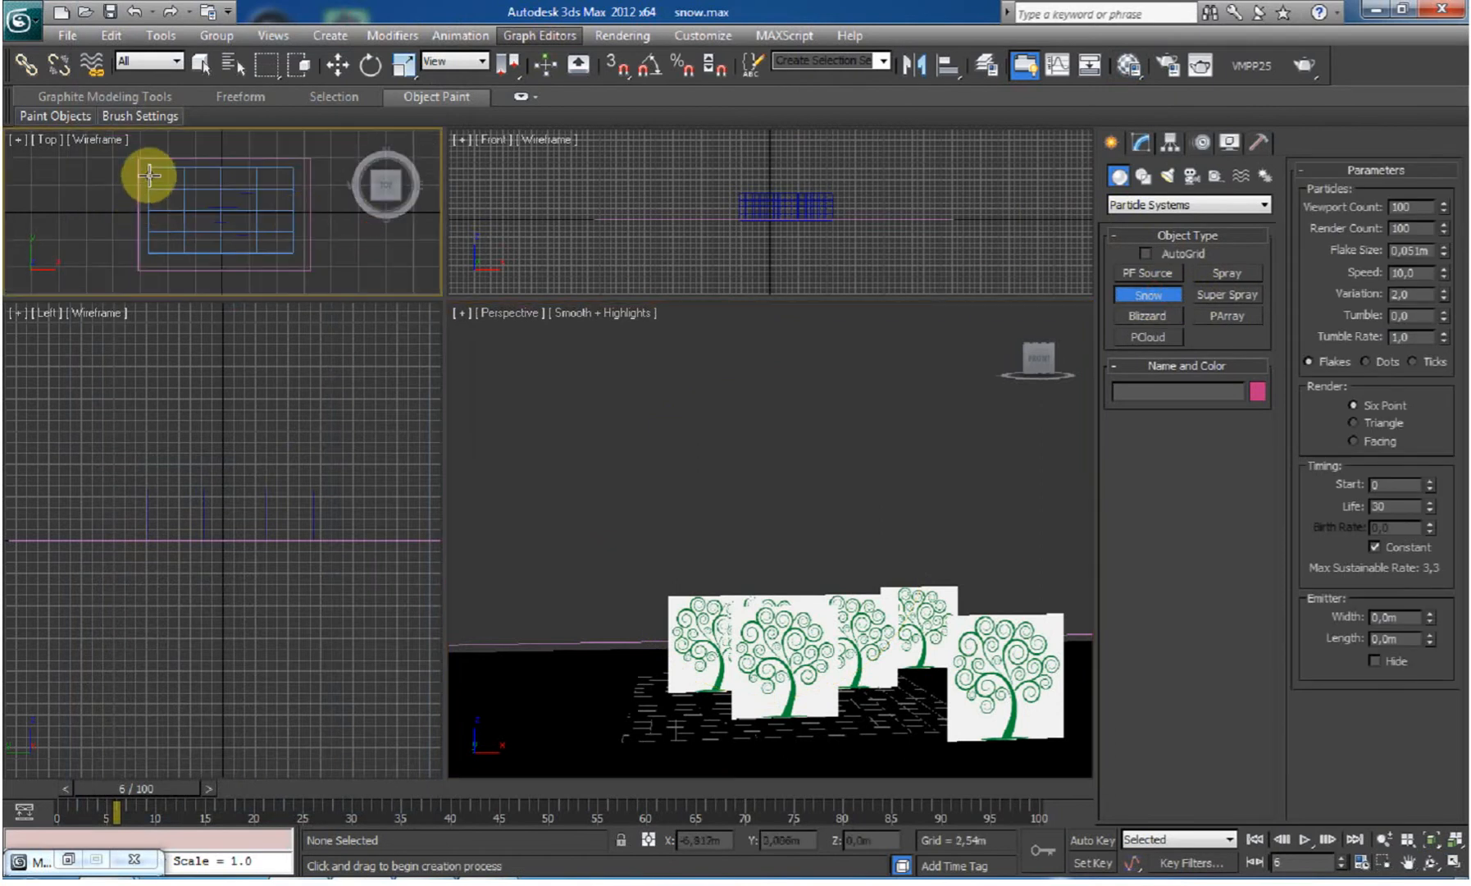
pyautogui.moveTo(138, 159); pyautogui.dragTo(311, 272)
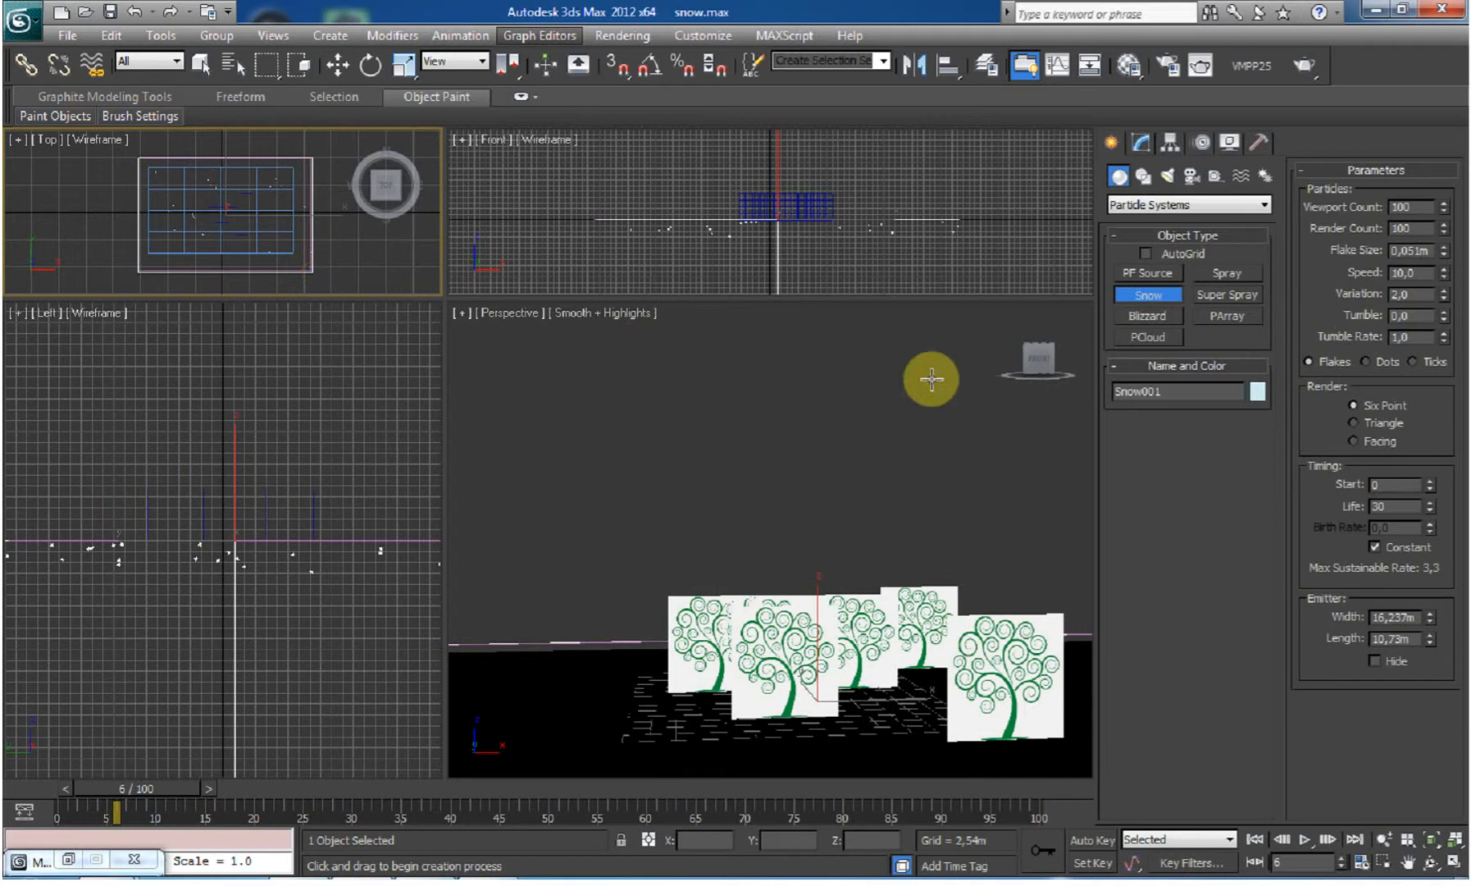
# Raise the snow emitter to about 3,1 m in the Front view and scrub the timeline to preview the falling flakes.
pyautogui.click(336, 64)
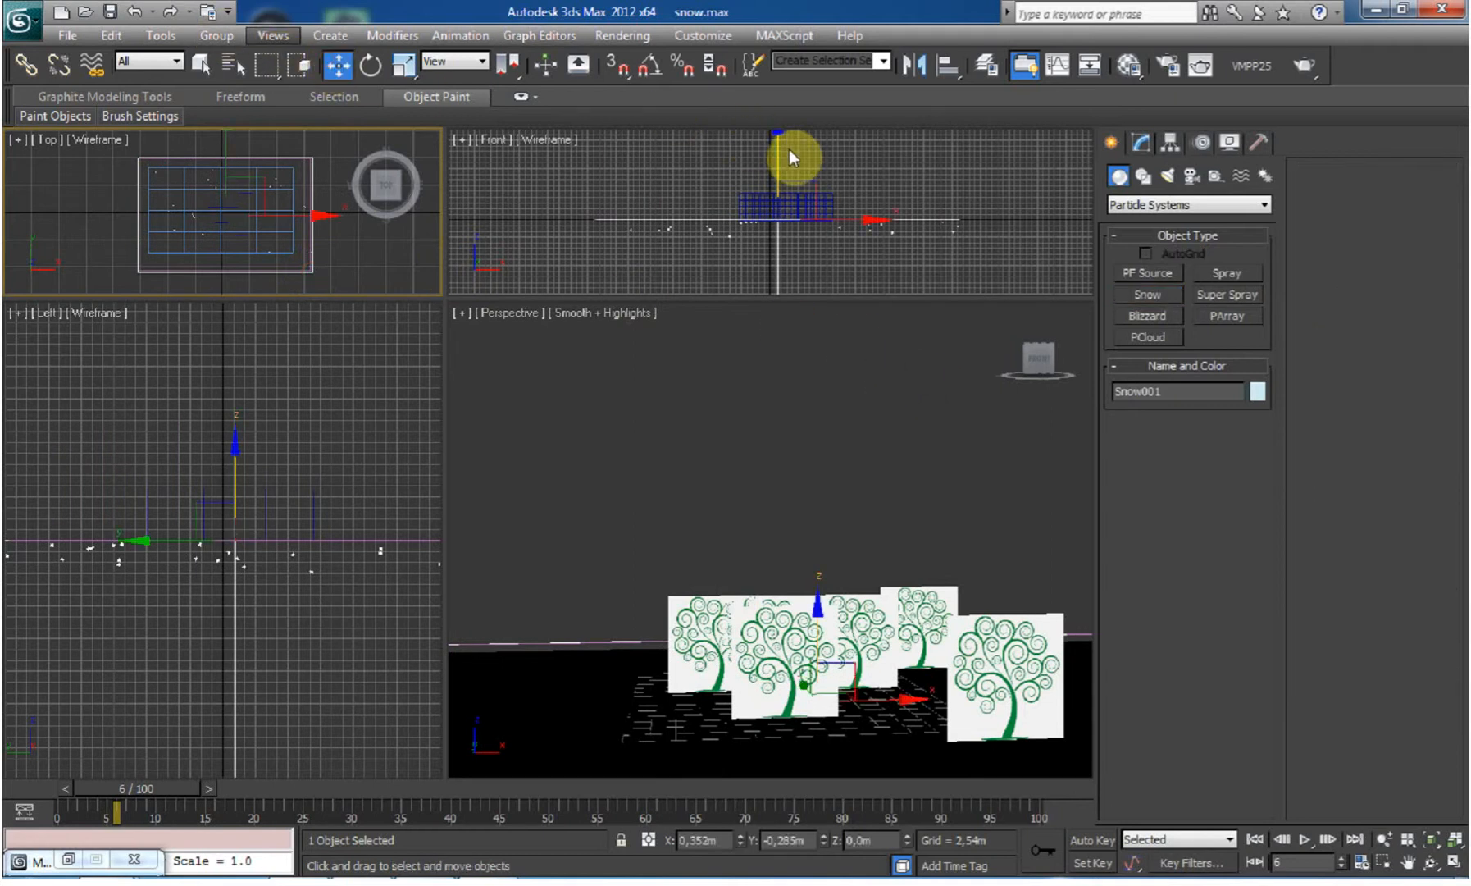
pyautogui.moveTo(778, 154); pyautogui.dragTo(770, 83)
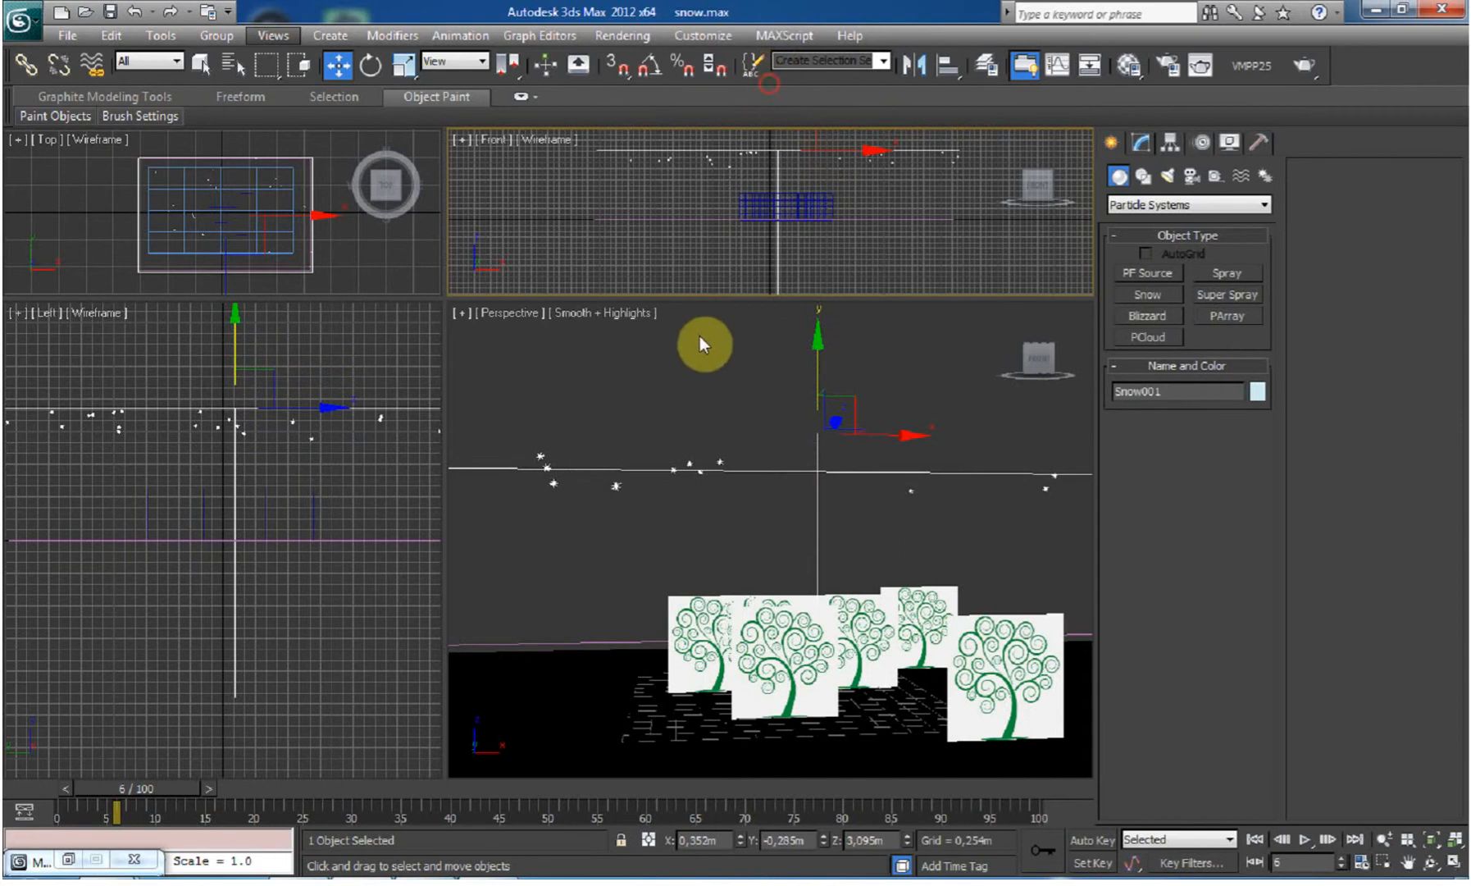
pyautogui.moveTo(149, 788); pyautogui.dragTo(63, 800)
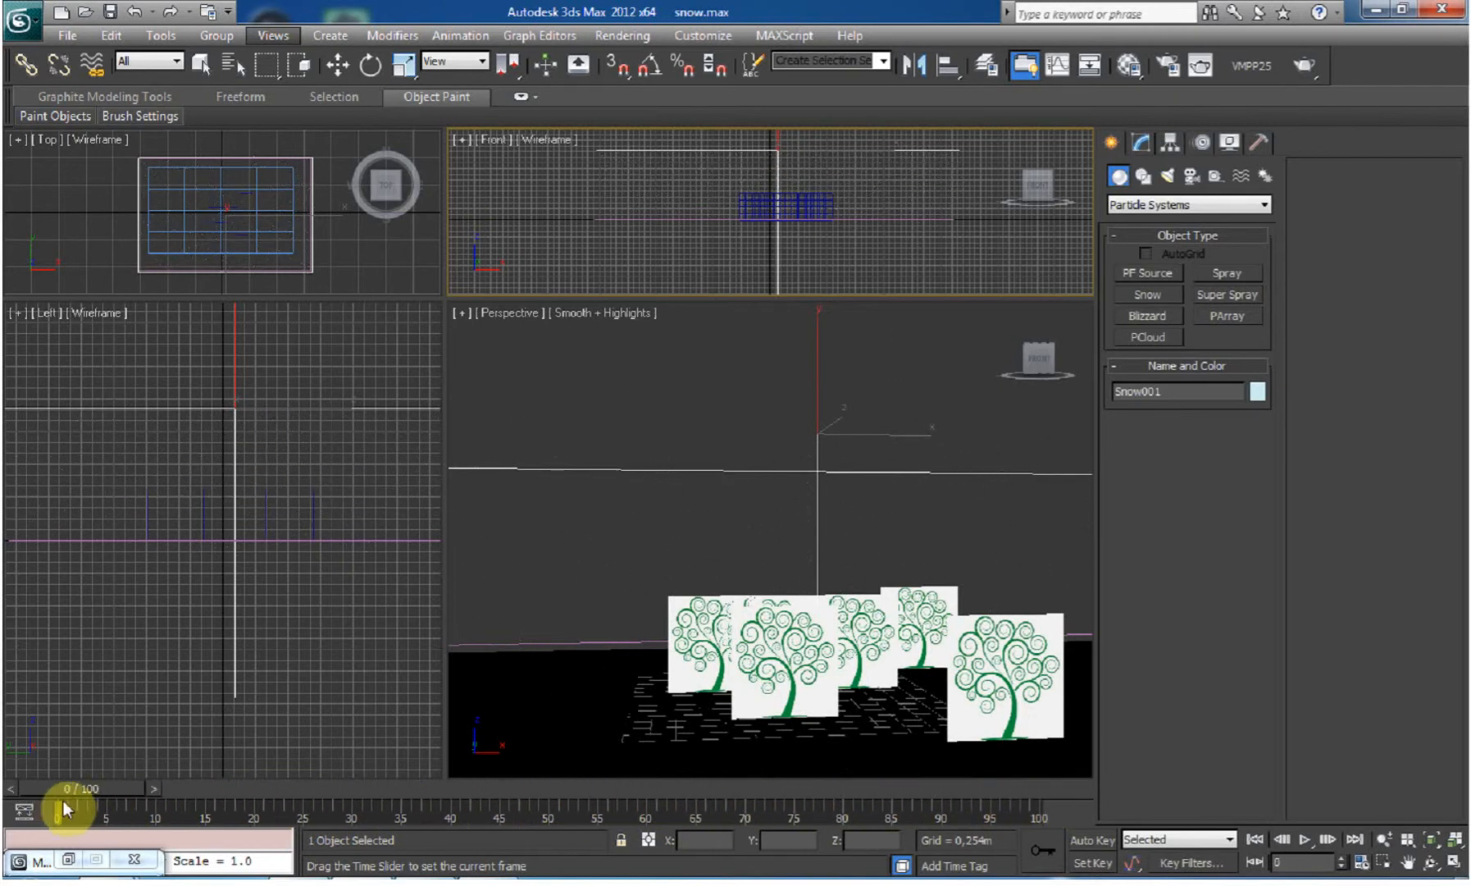
pyautogui.moveTo(291, 801); pyautogui.dragTo(140, 812)
pyautogui.press('w')
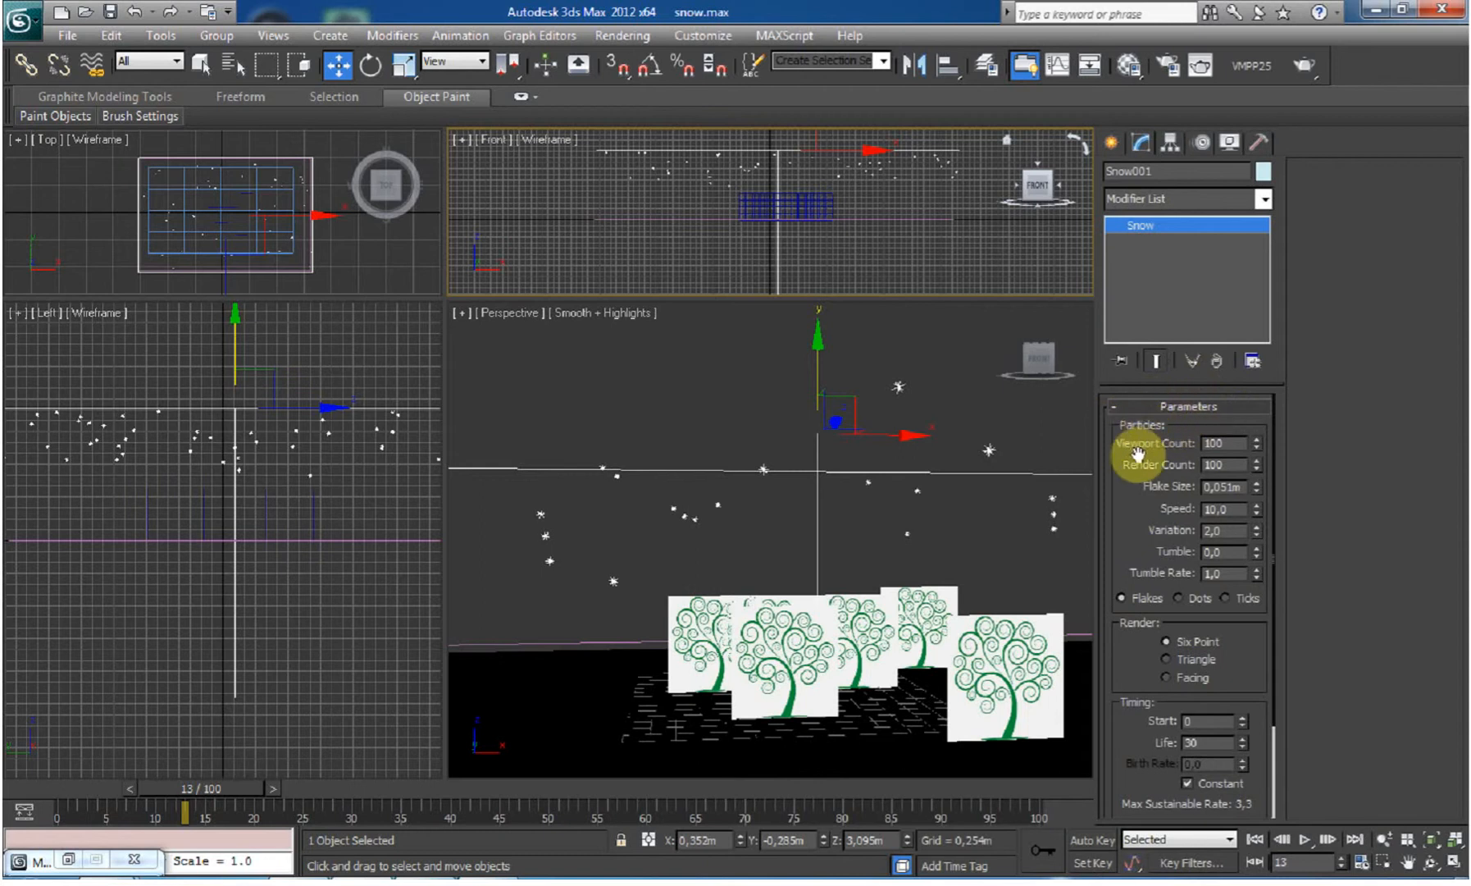
# Lower the snow's Viewport Count to 11 and test-render the Perspective view at frame 18.
pyautogui.moveTo(1256, 449); pyautogui.dragTo(1257, 476)
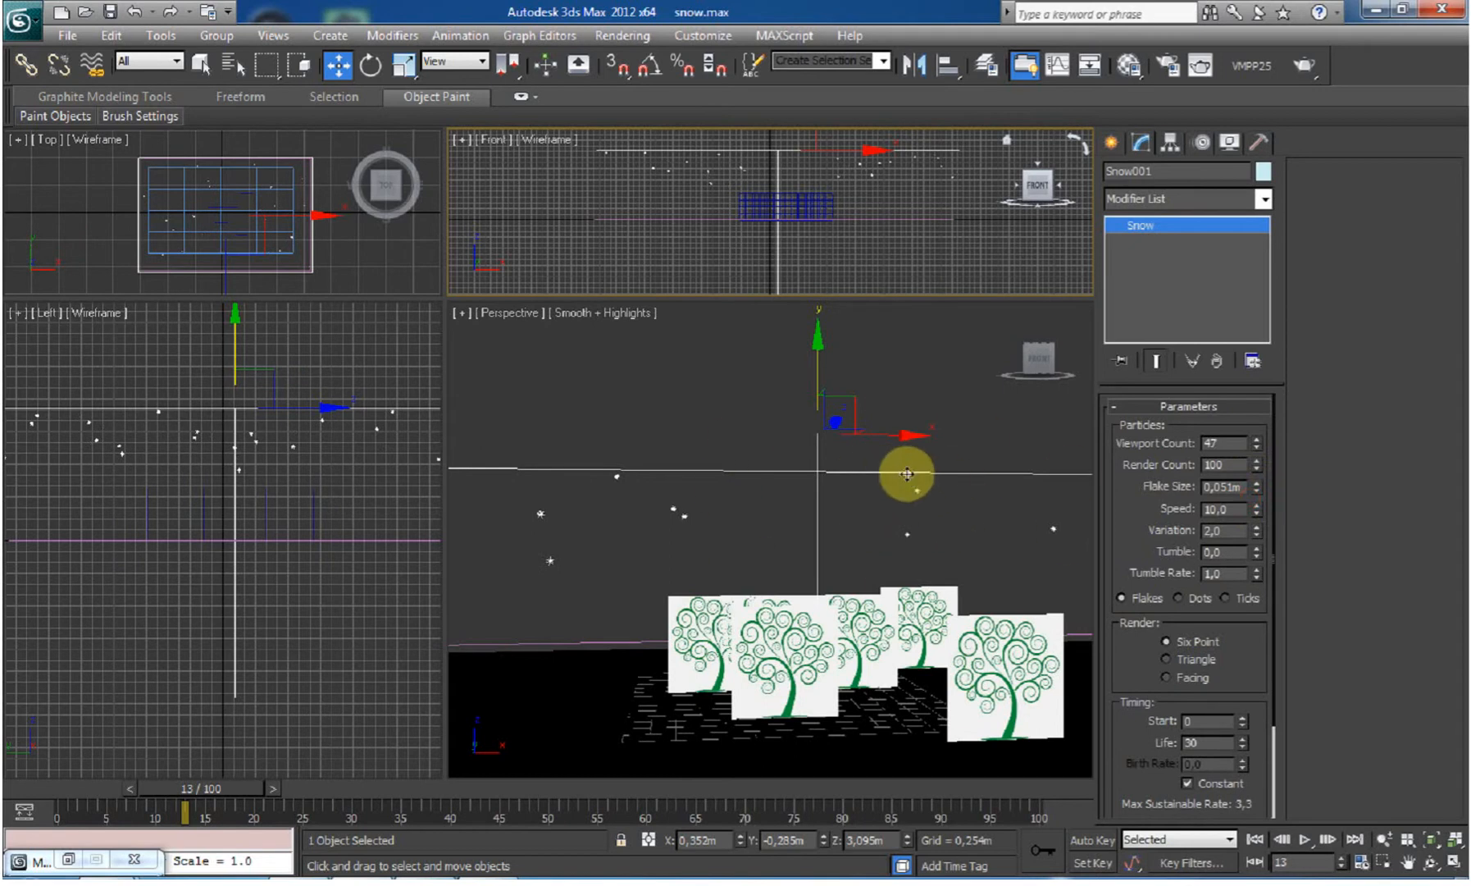
pyautogui.moveTo(1259, 439); pyautogui.dragTo(1259, 414)
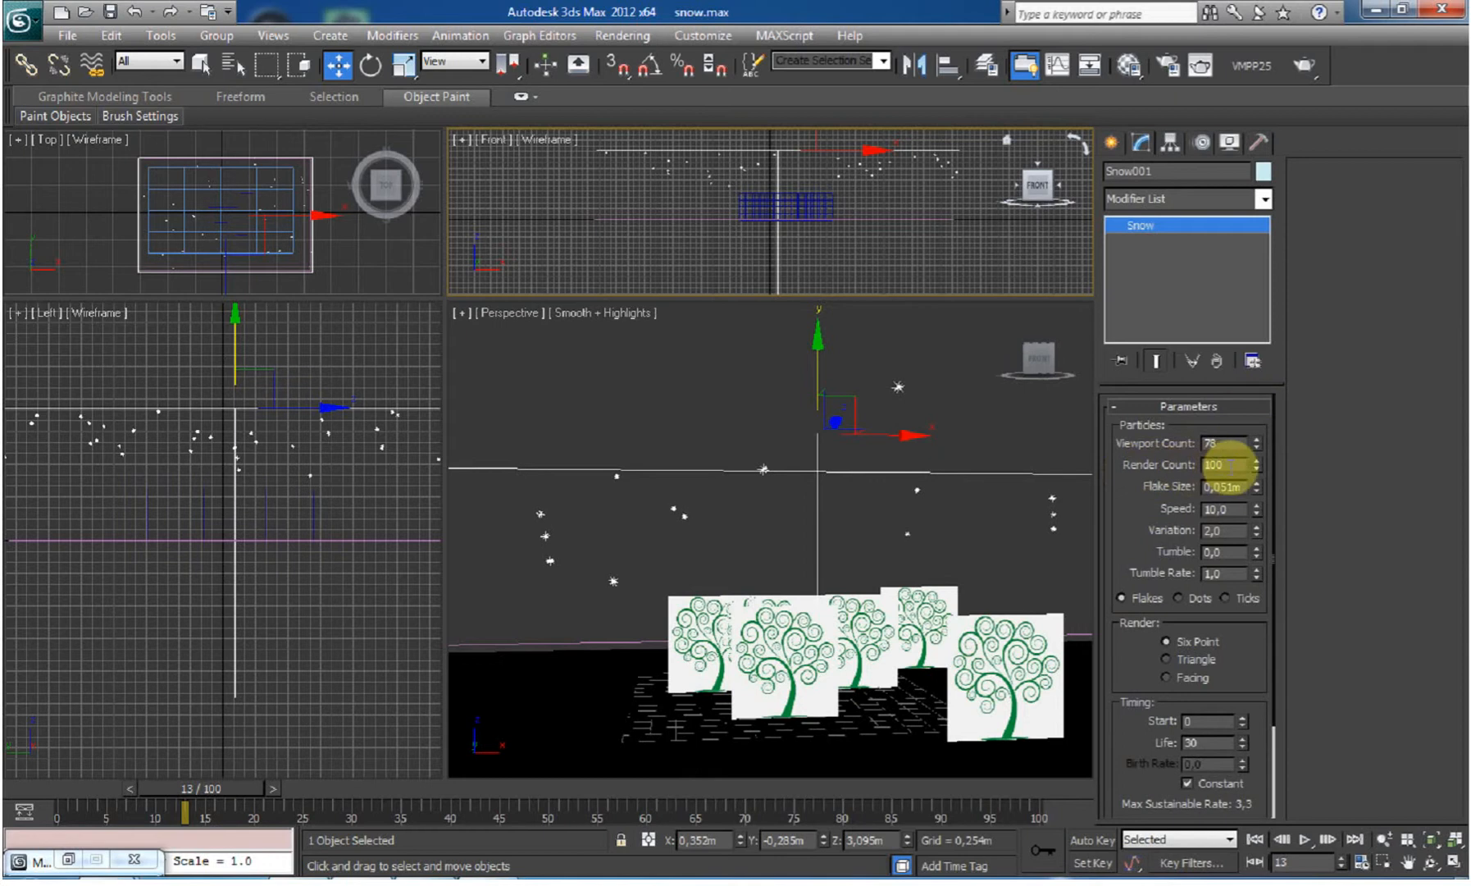
pyautogui.moveTo(241, 781); pyautogui.dragTo(292, 787)
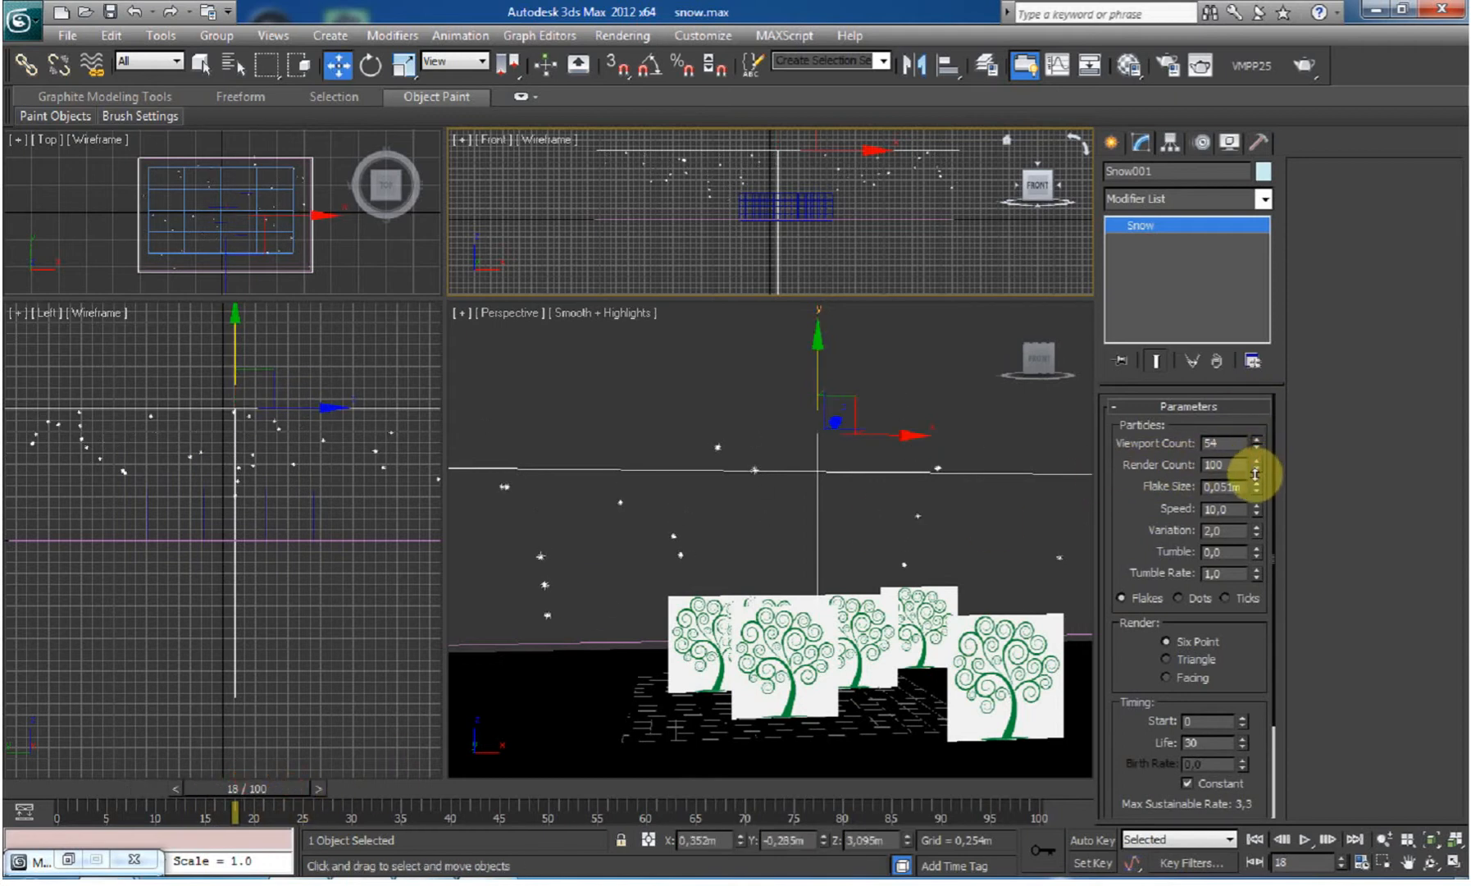
pyautogui.click(1250, 515)
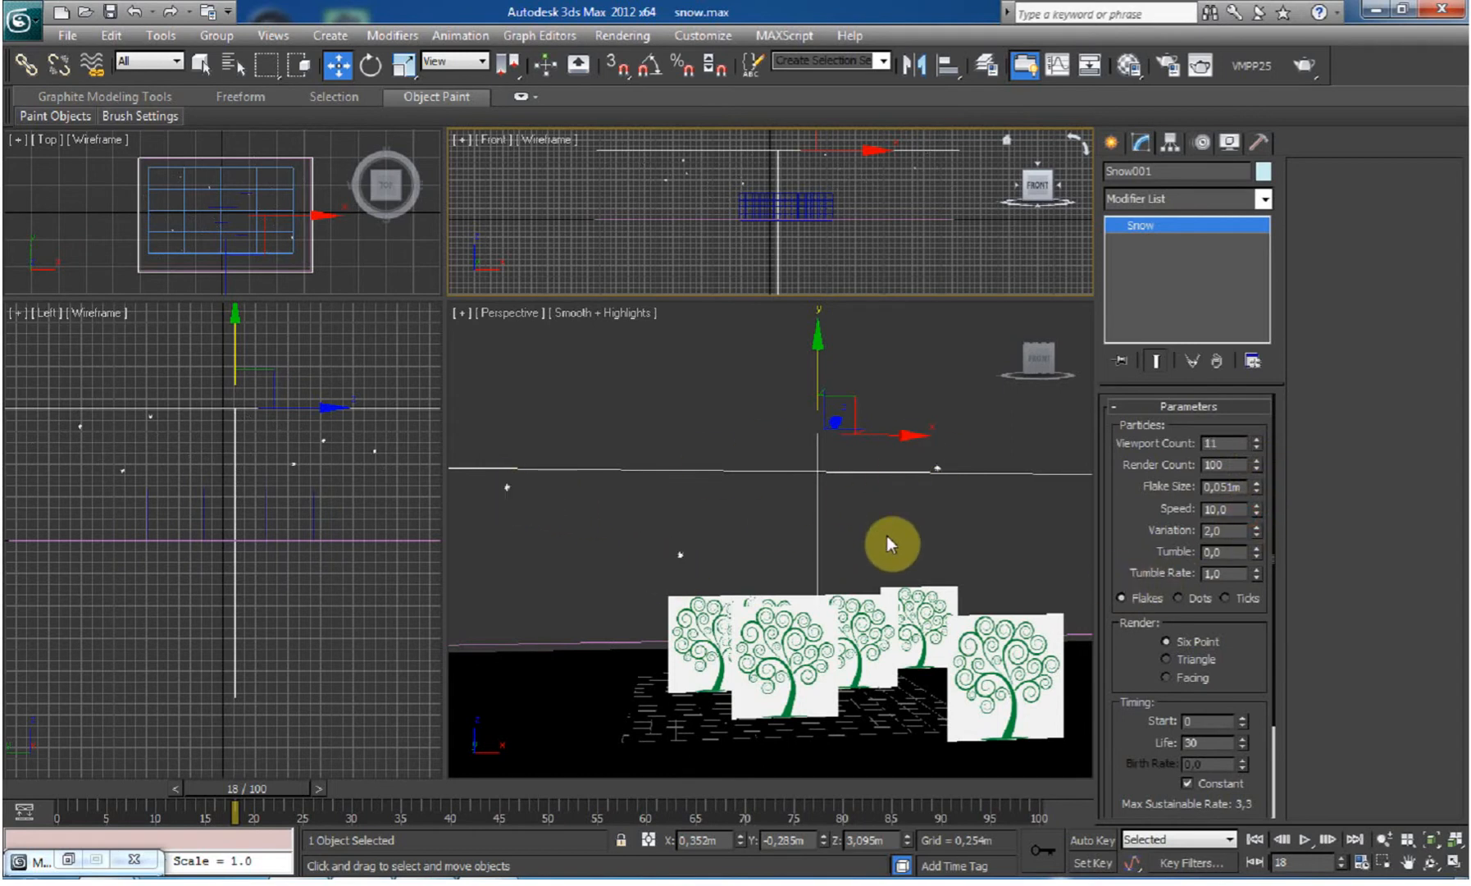
pyautogui.hotkey('shift', 'q')
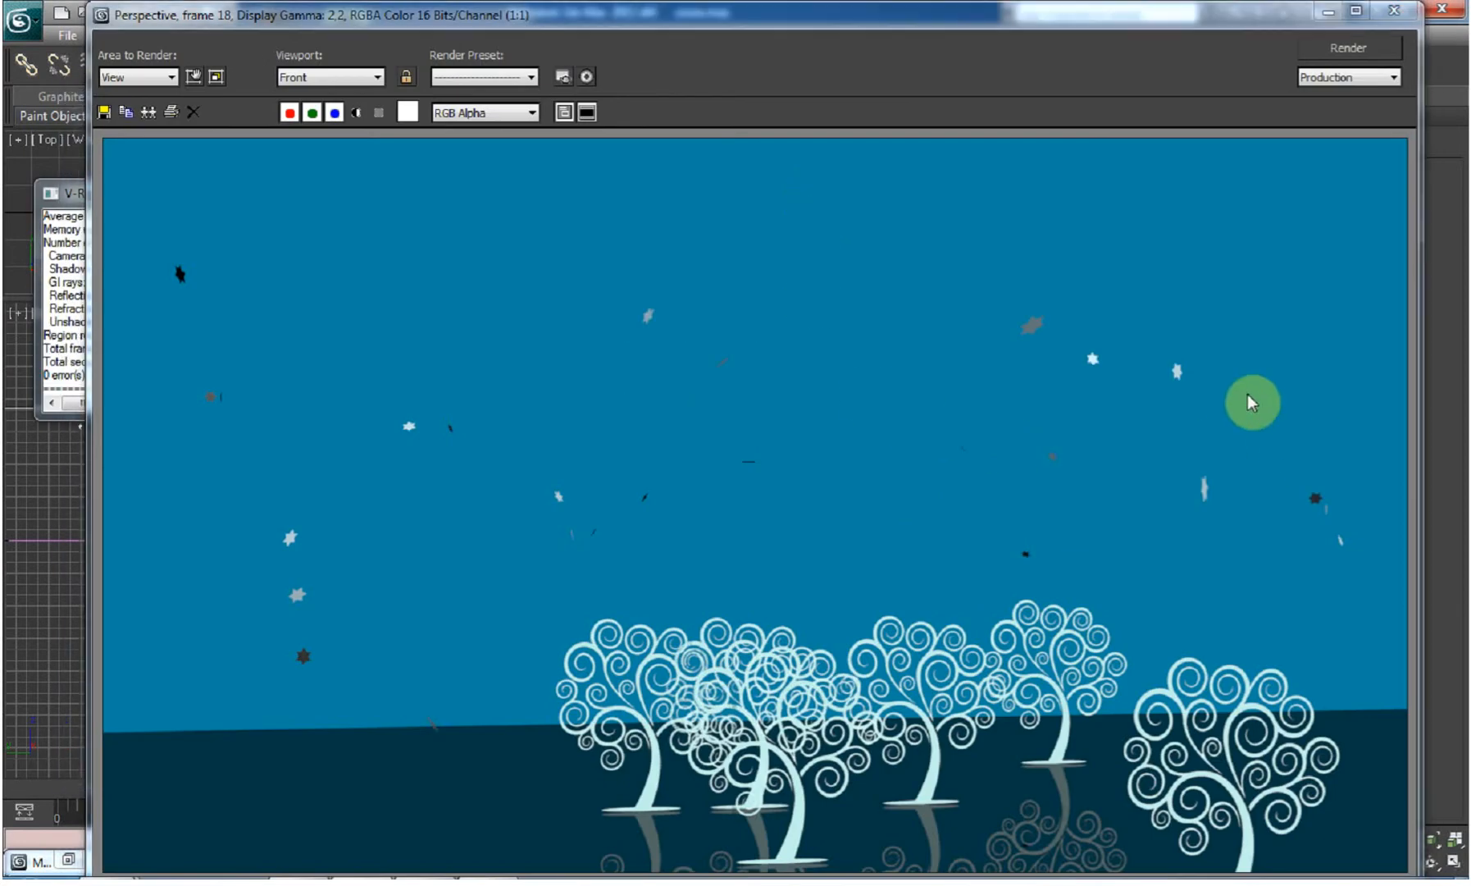
pyautogui.click(1394, 15)
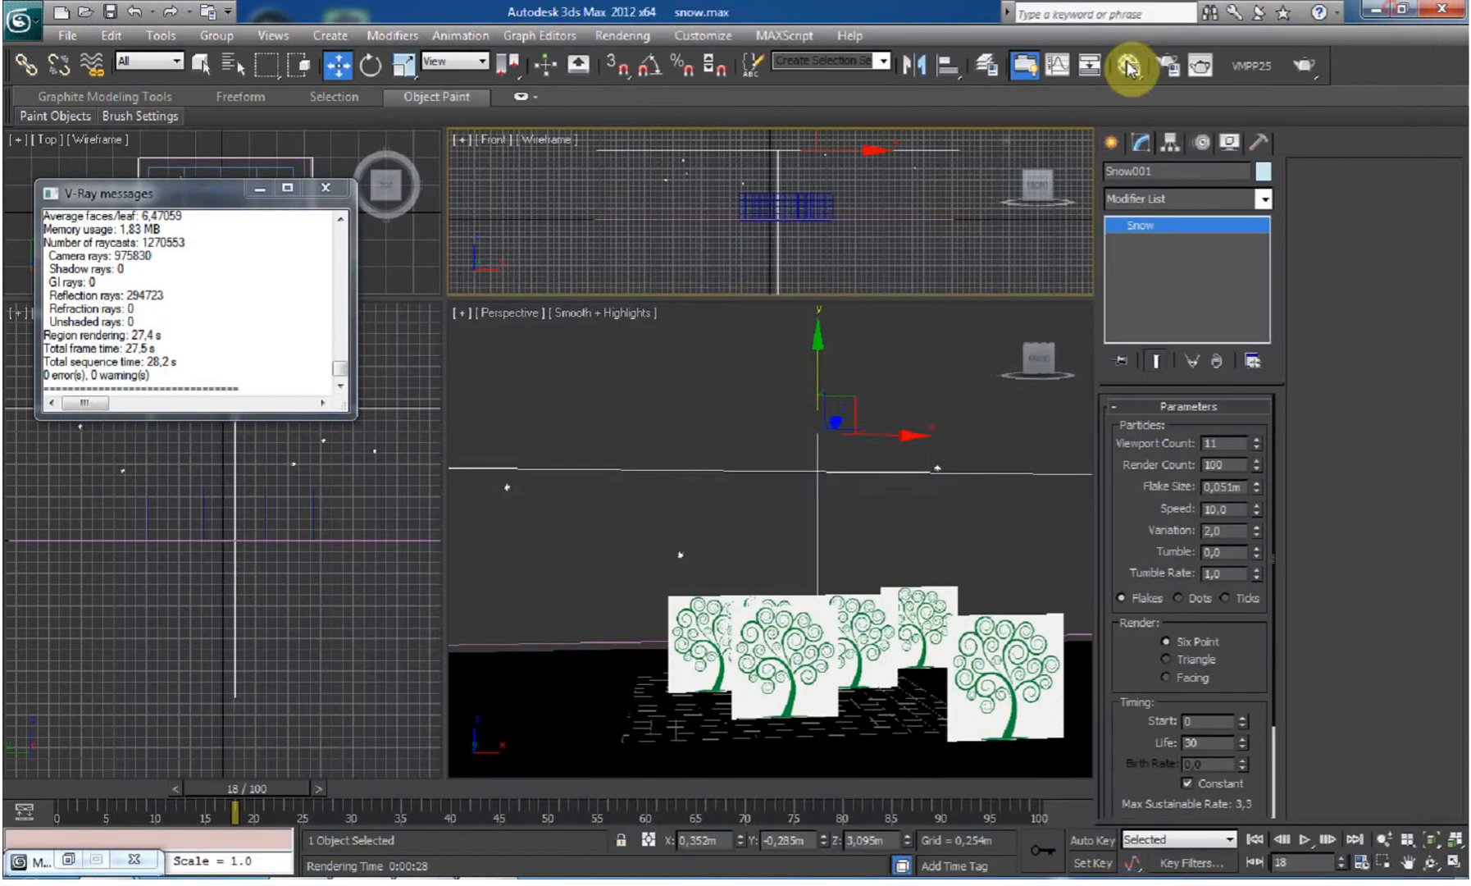
# Raise the snow's Render Count to 377 and test-render the Perspective view again.
pyautogui.moveTo(1259, 469); pyautogui.dragTo(1261, 234)
pyautogui.moveTo(1252, 178); pyautogui.dragTo(1252, 174)
pyautogui.hotkey('shift', 'q')
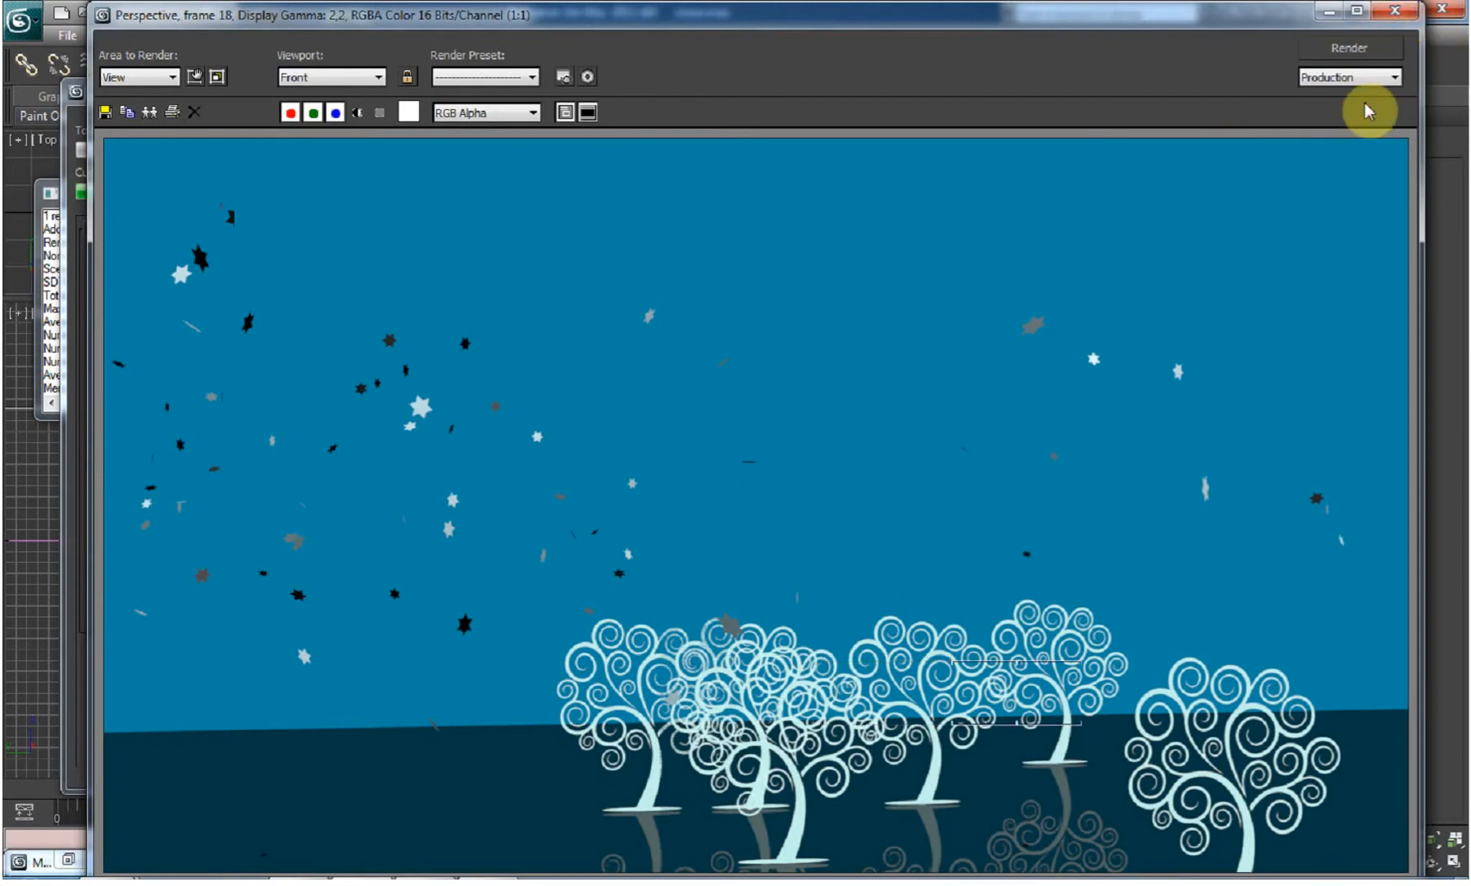
pyautogui.click(1390, 17)
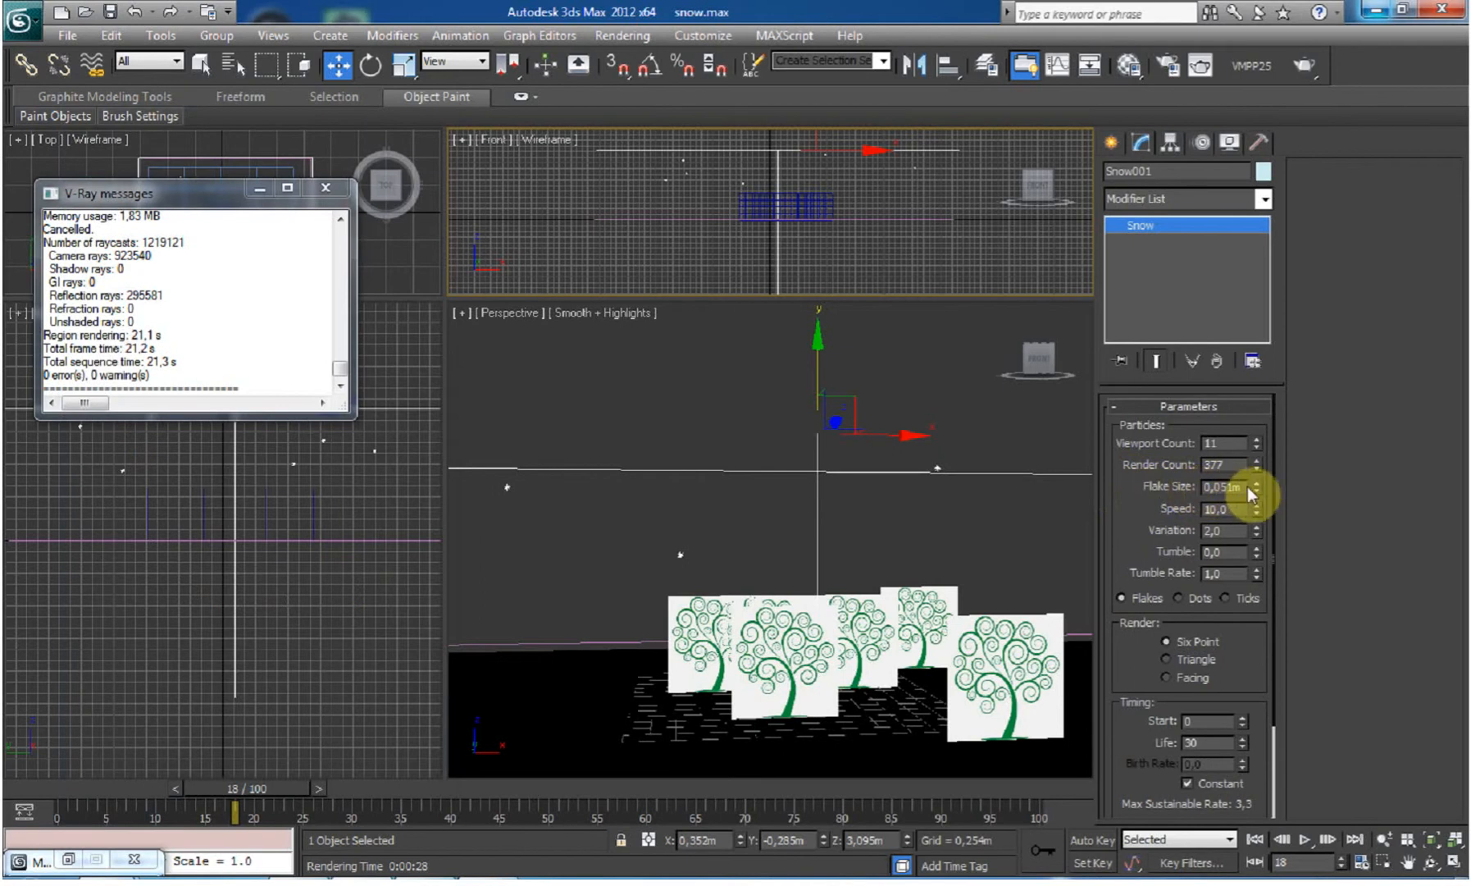
# Set the snow's Flake Size to 0,19 m and Speed to 18,74, with the timeline back at frame 0.
pyautogui.moveTo(1257, 480); pyautogui.dragTo(1231, 205)
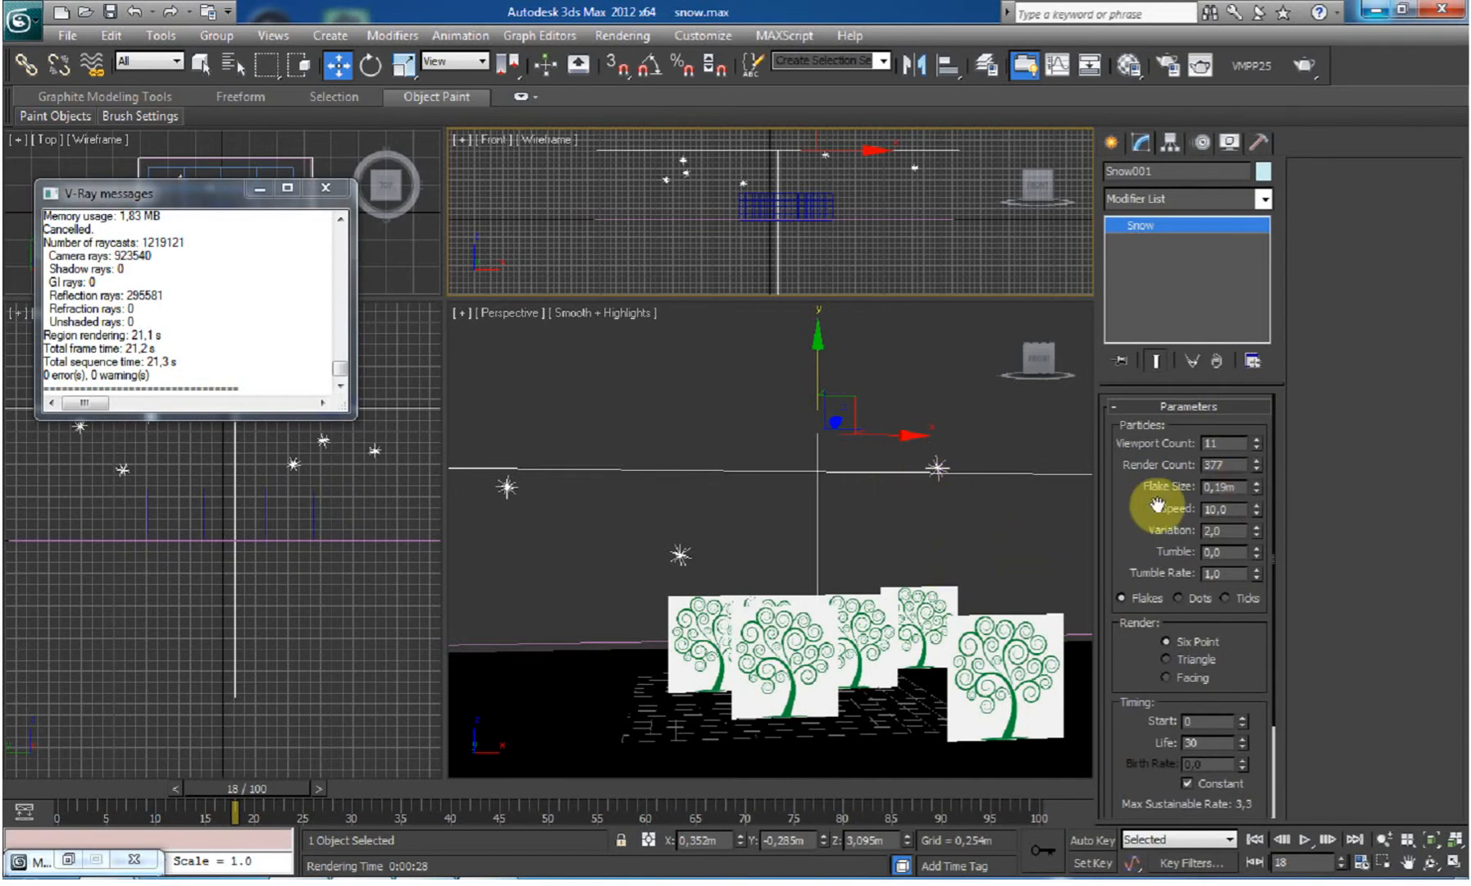
pyautogui.moveTo(1255, 513); pyautogui.dragTo(1061, 529)
pyautogui.moveTo(259, 790); pyautogui.dragTo(55, 830)
pyautogui.press('w')
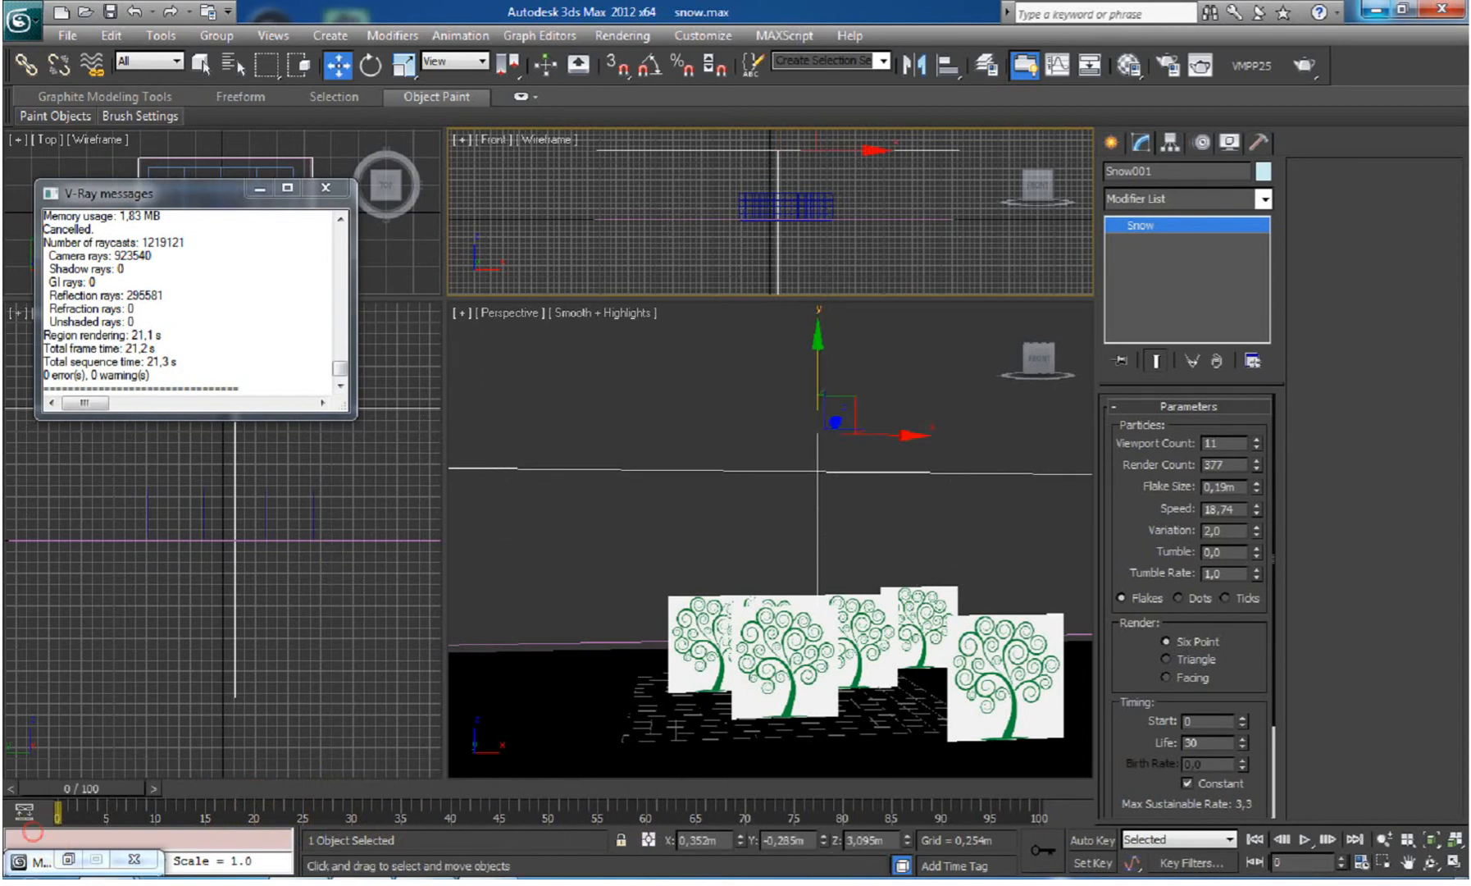
# Play the animation in the Perspective view and reduce the snow's Speed to 6,69 during playback.
pyautogui.click(1307, 839)
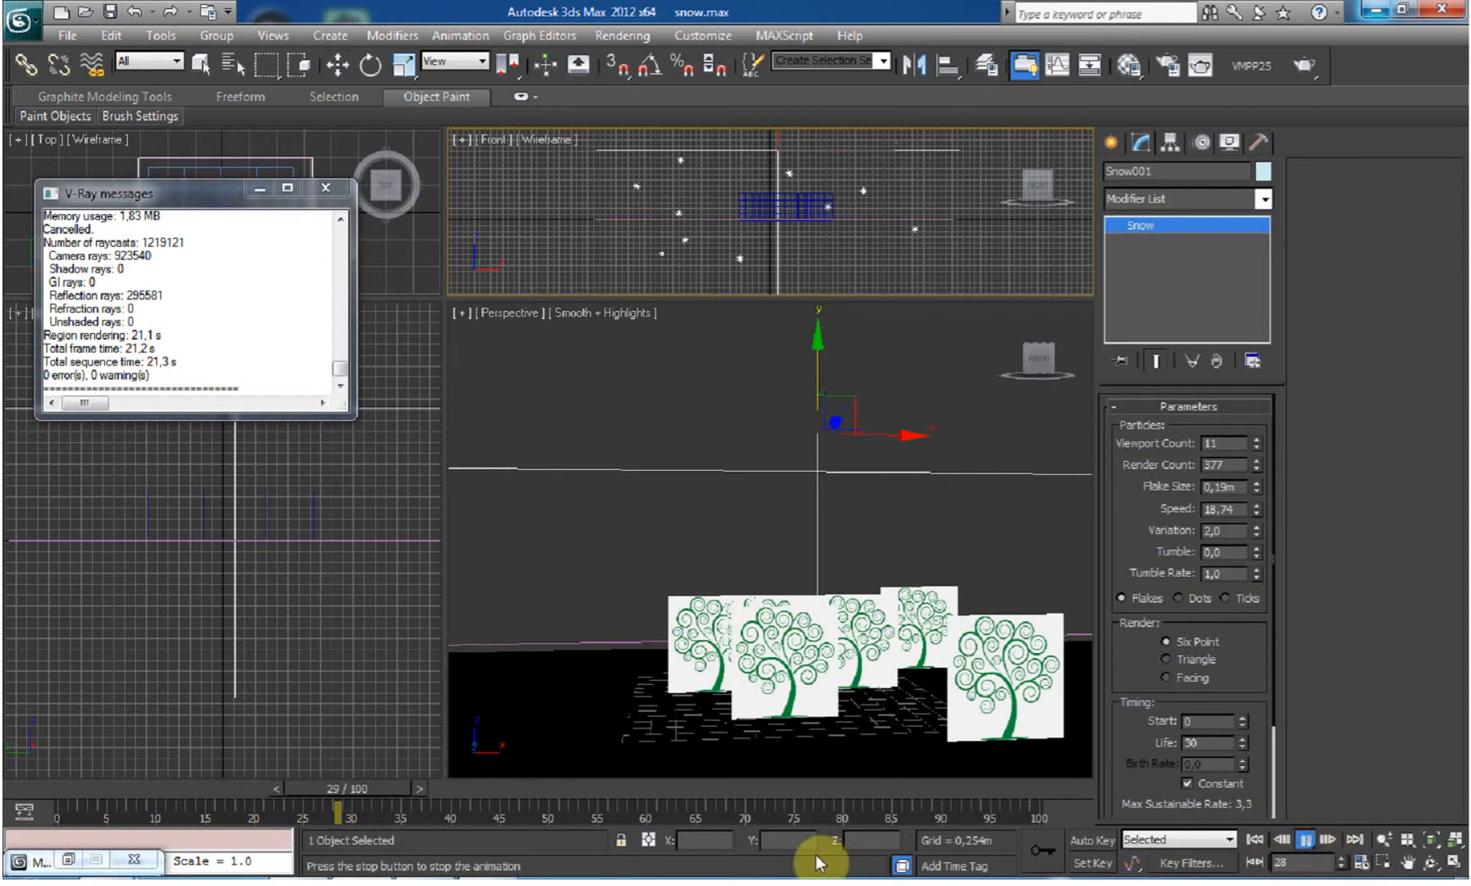
pyautogui.click(738, 574)
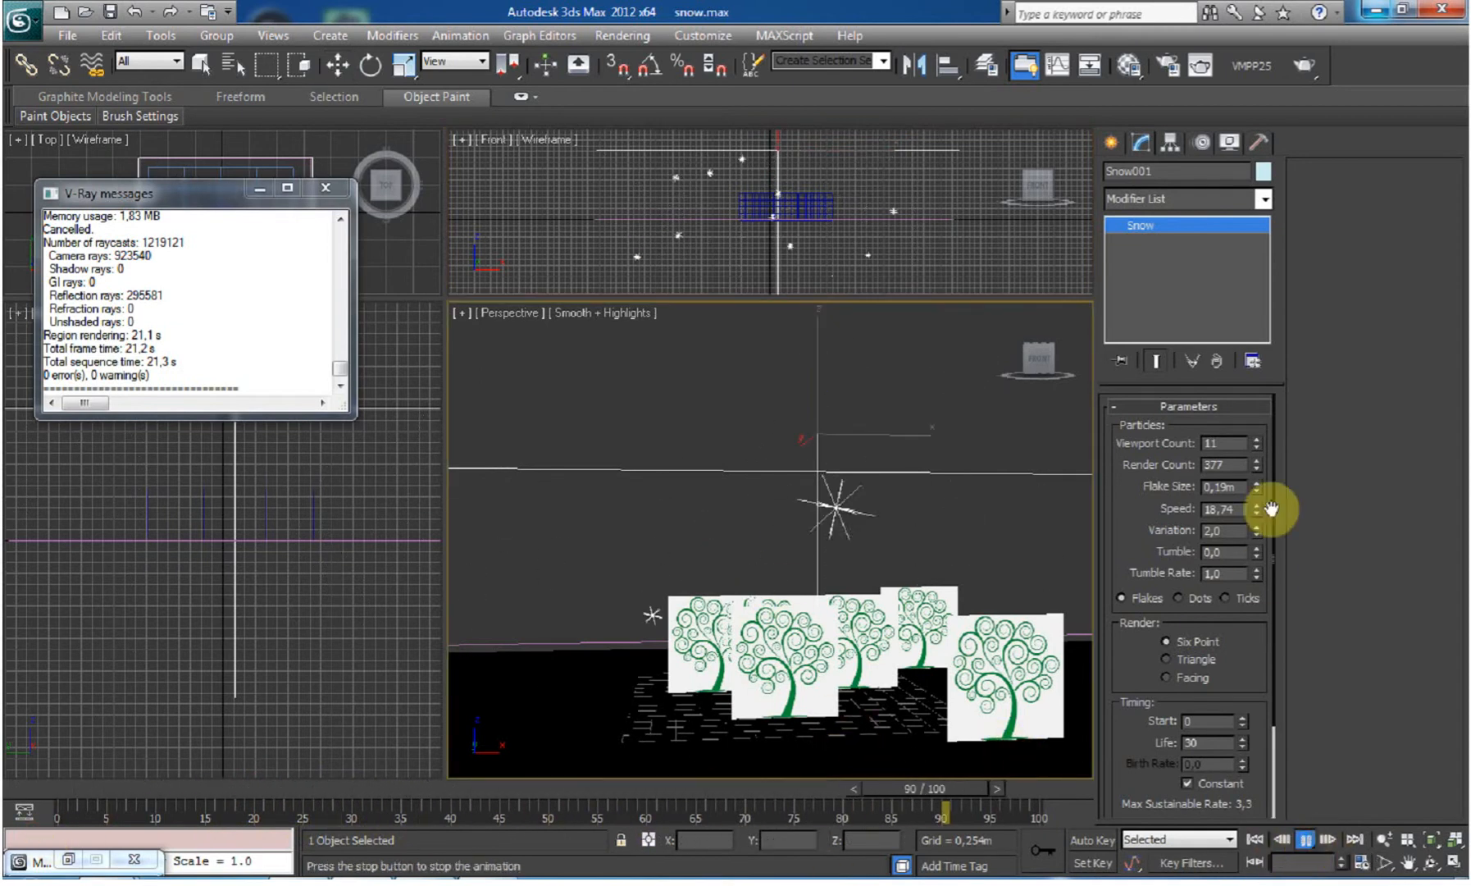
pyautogui.moveTo(1257, 513); pyautogui.dragTo(1243, 135)
pyautogui.moveTo(1229, 247); pyautogui.dragTo(1241, 634)
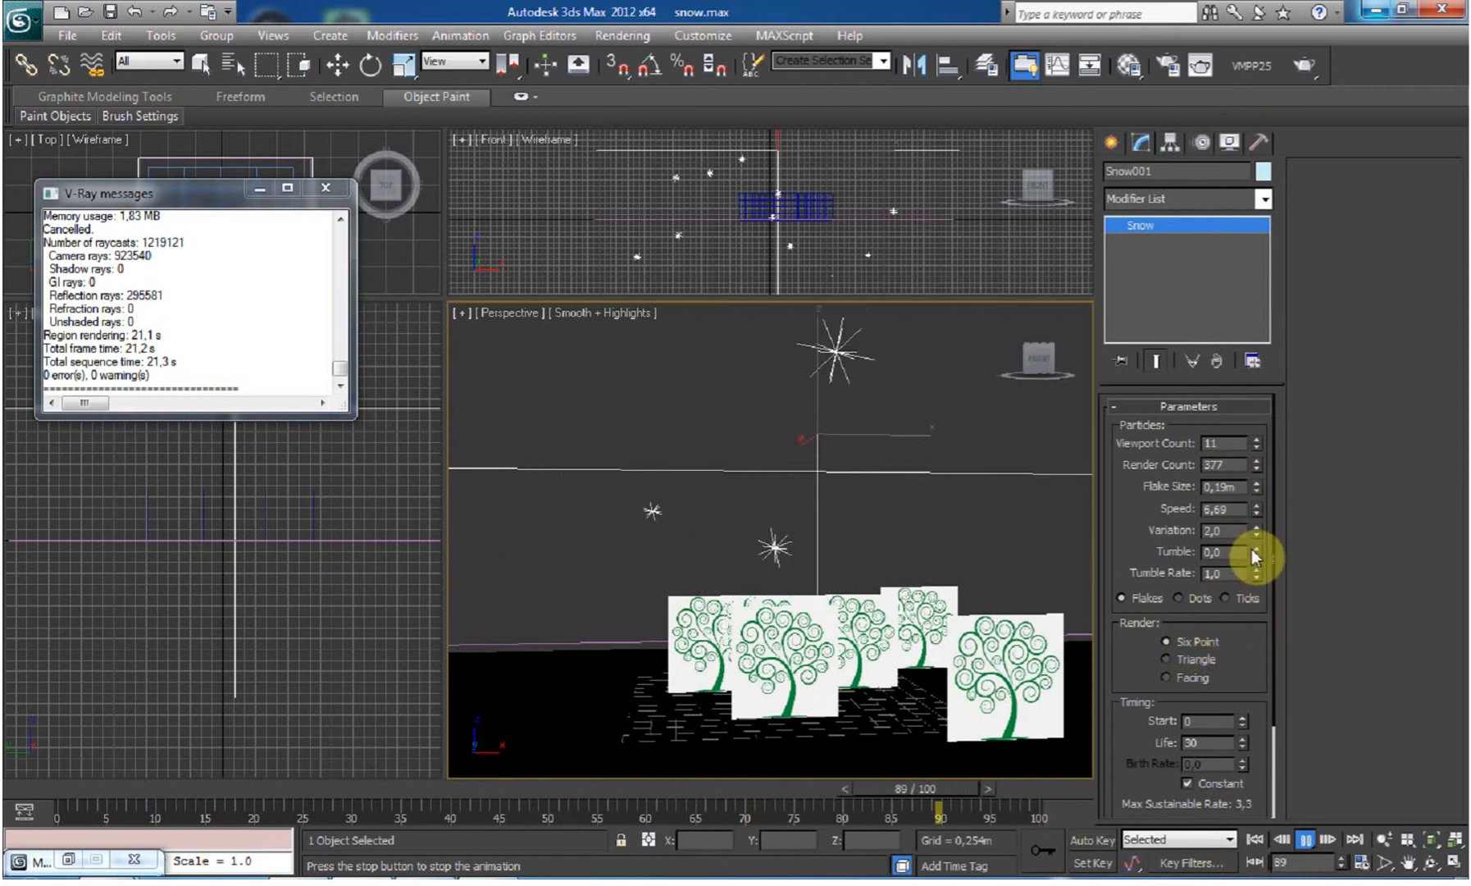
# Try a Variation of 6,645 for the snow while the animation plays, and settle on 0,0.
pyautogui.moveTo(1256, 530); pyautogui.dragTo(1159, 483)
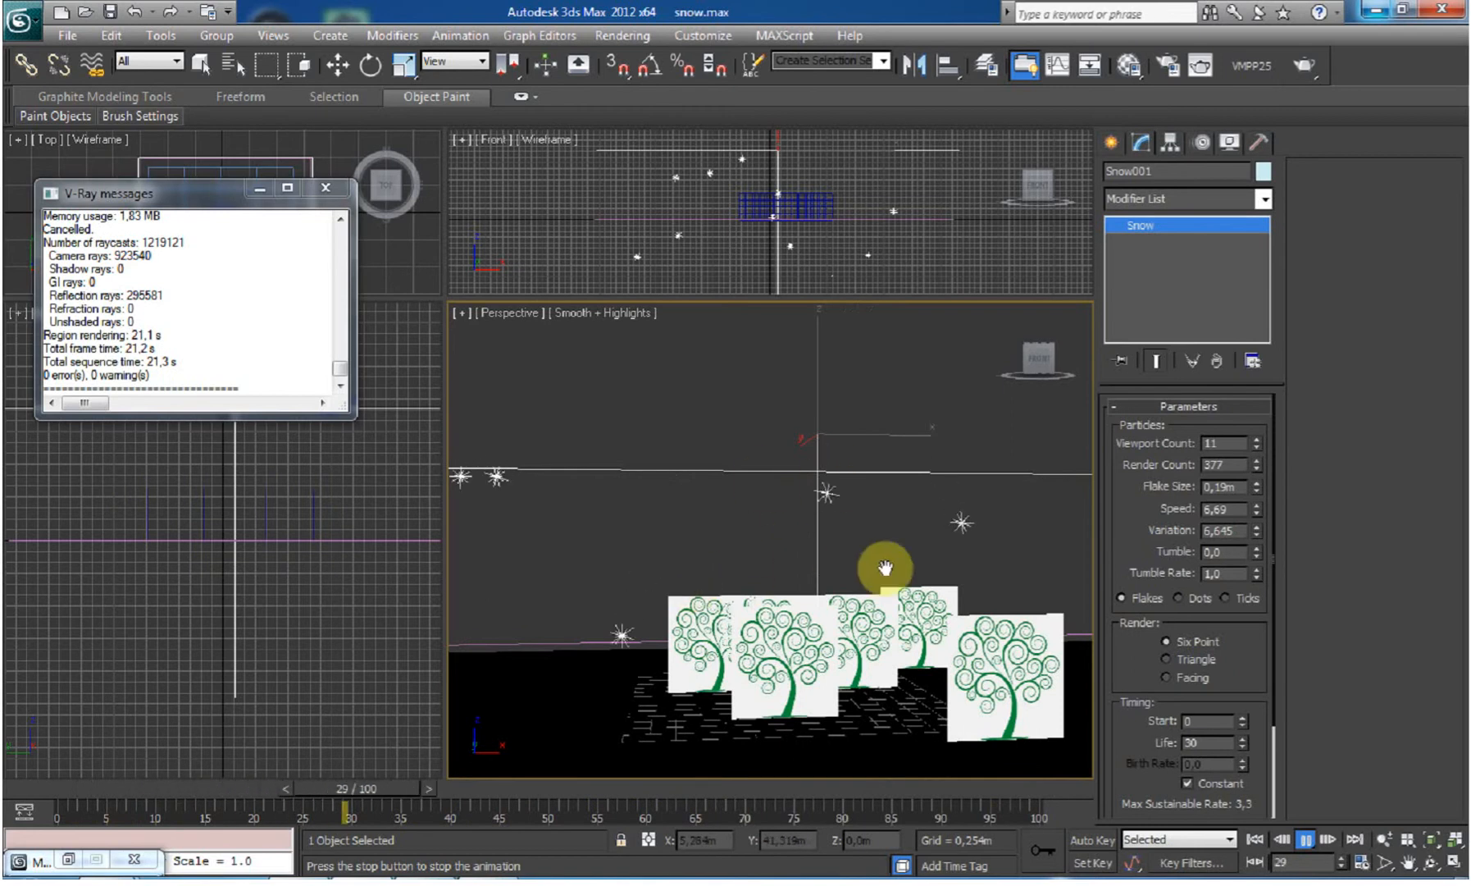
pyautogui.moveTo(1258, 526); pyautogui.dragTo(1257, 537)
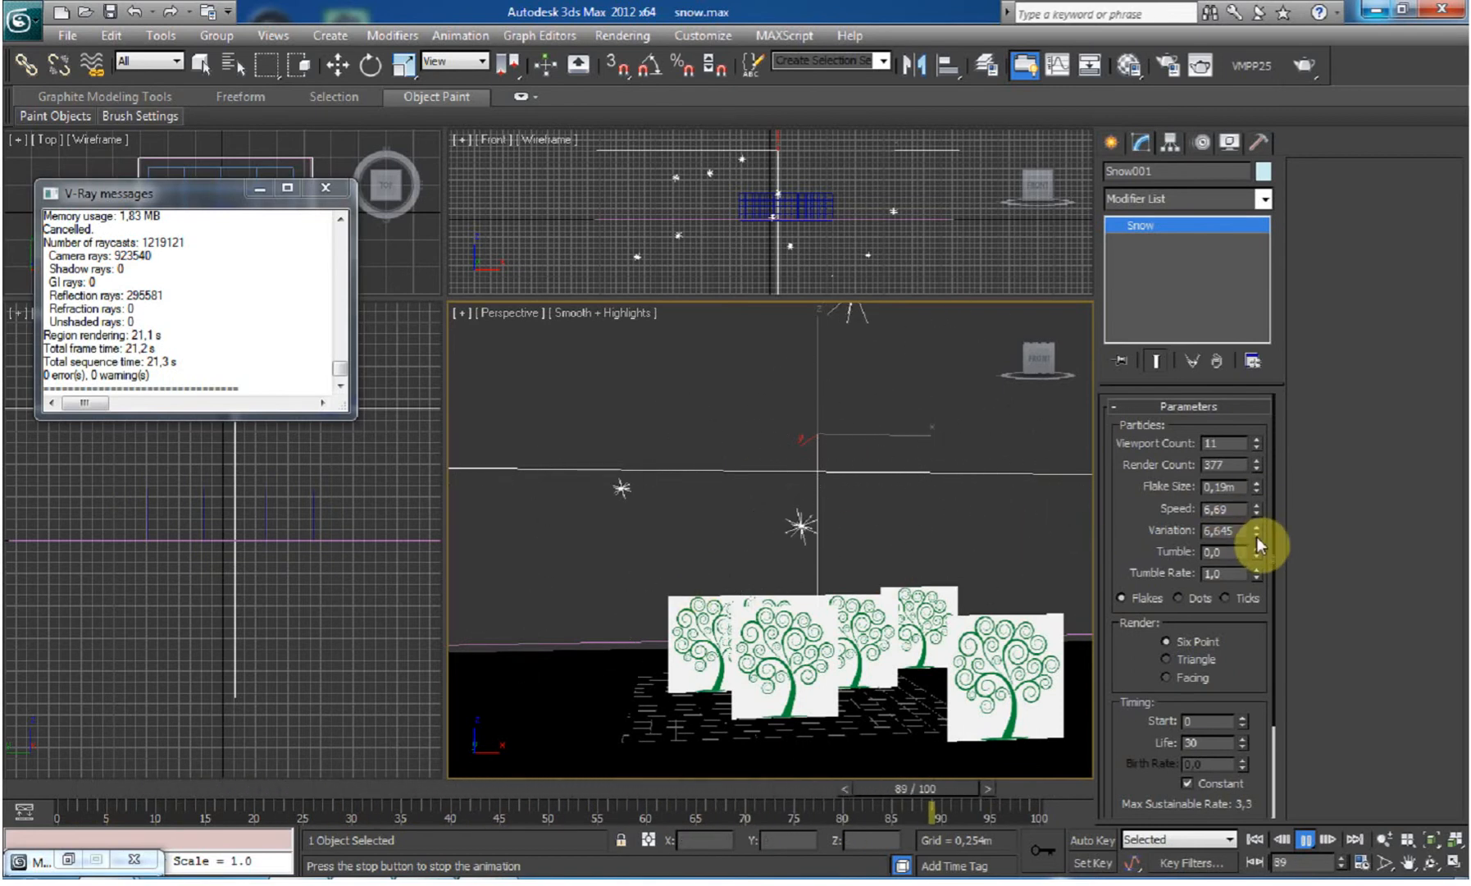
pyautogui.moveTo(1246, 874); pyautogui.dragTo(1245, 376)
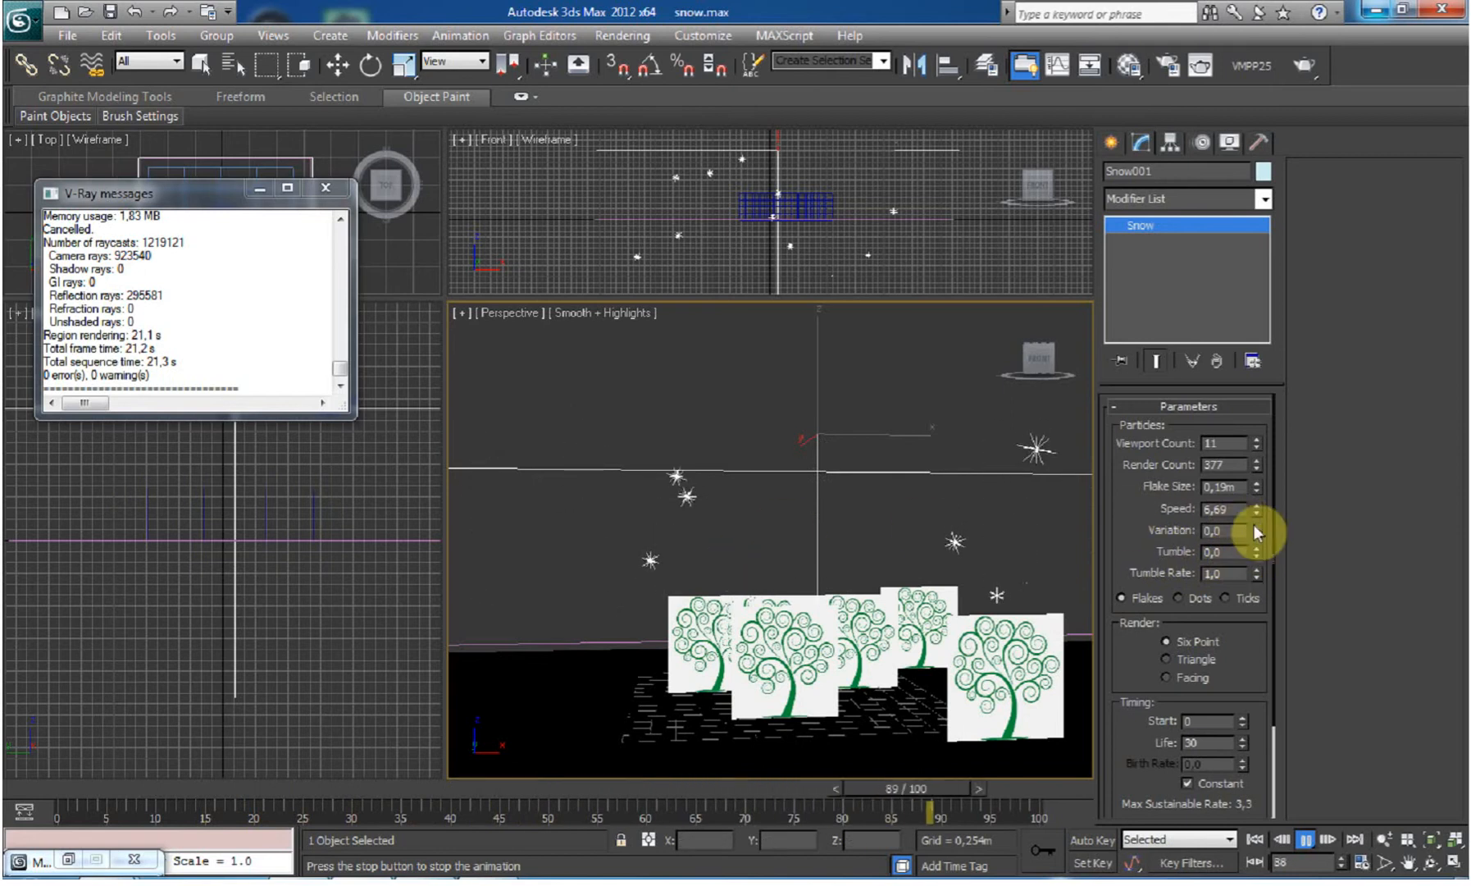
# Set the snow flakes' Tumble to 0,275 and Tumble Rate to 0,53.
pyautogui.moveTo(1257, 552); pyautogui.dragTo(1189, 338)
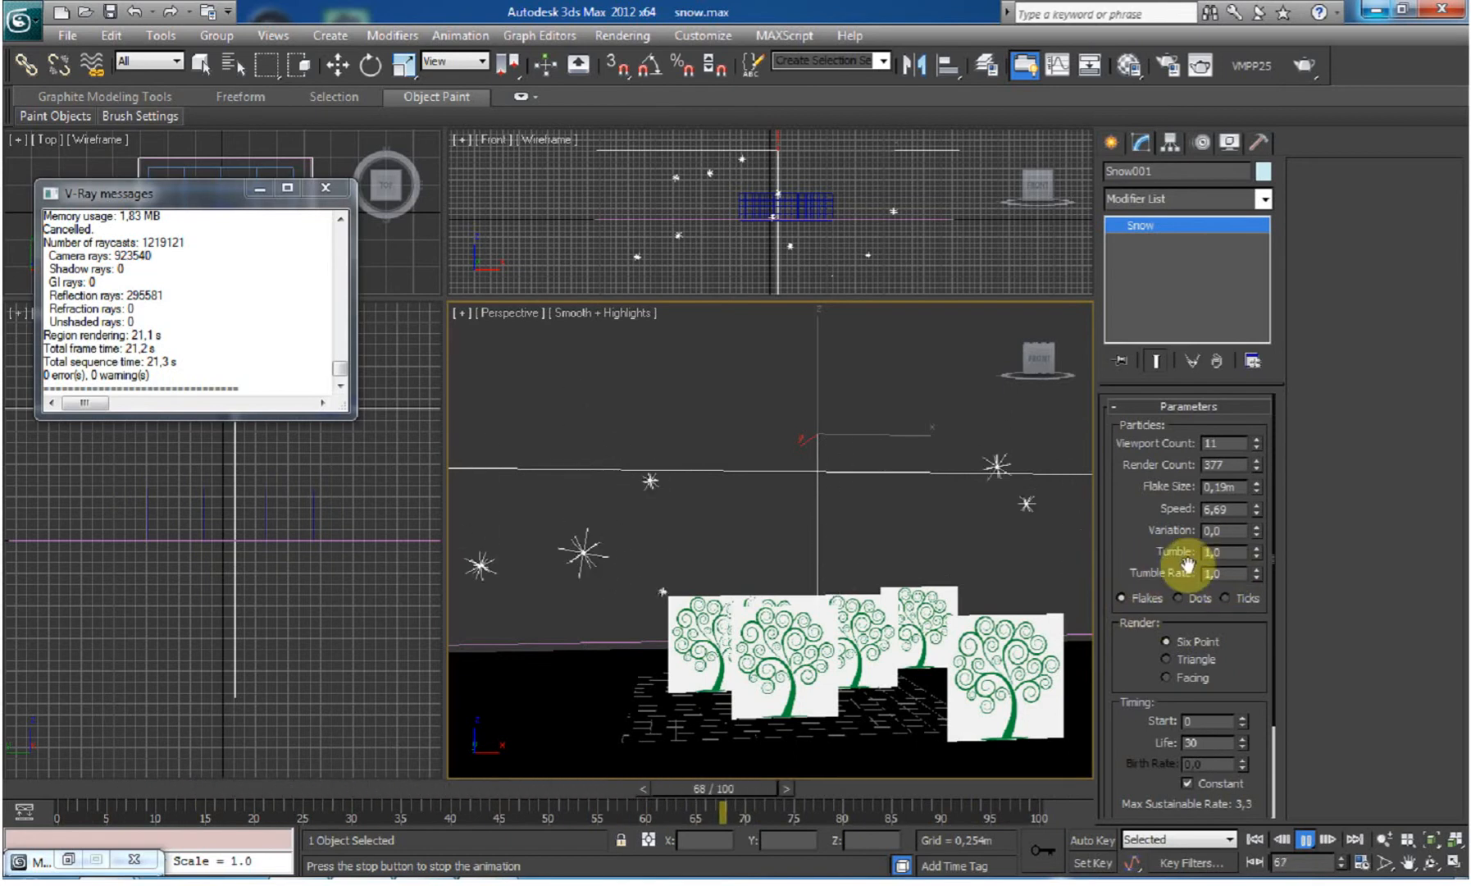
pyautogui.moveTo(1255, 571)
pyautogui.mouseDown()
pyautogui.moveTo(1256, 543)
pyautogui.moveTo(1263, 560)
pyautogui.mouseUp()
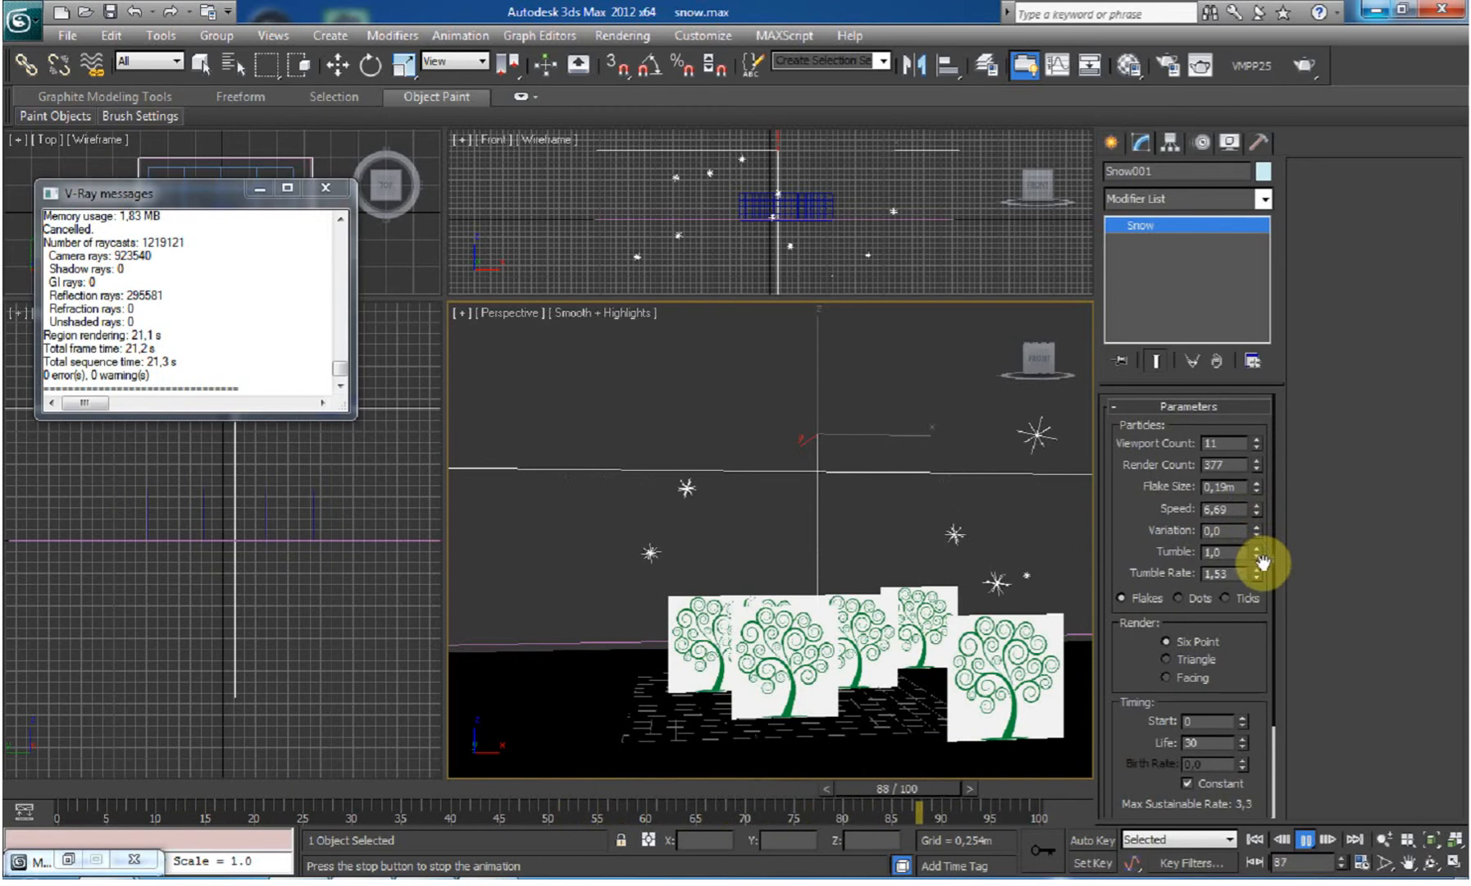
pyautogui.moveTo(1253, 573); pyautogui.dragTo(1251, 670)
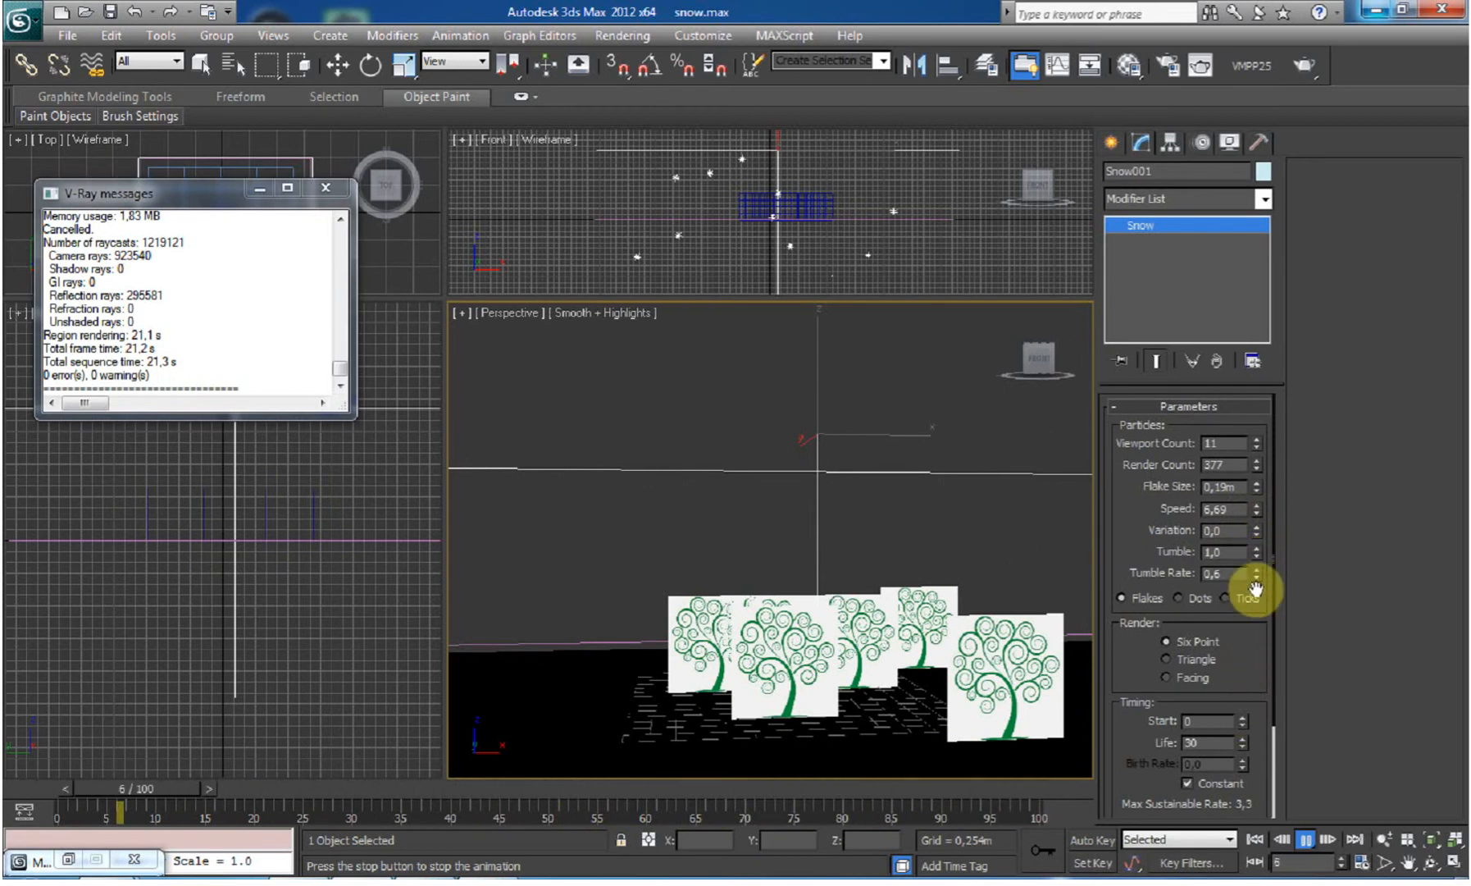
pyautogui.moveTo(1256, 578)
pyautogui.mouseDown()
pyautogui.moveTo(1257, 558)
pyautogui.moveTo(1245, 693)
pyautogui.moveTo(1227, 586)
pyautogui.mouseUp()
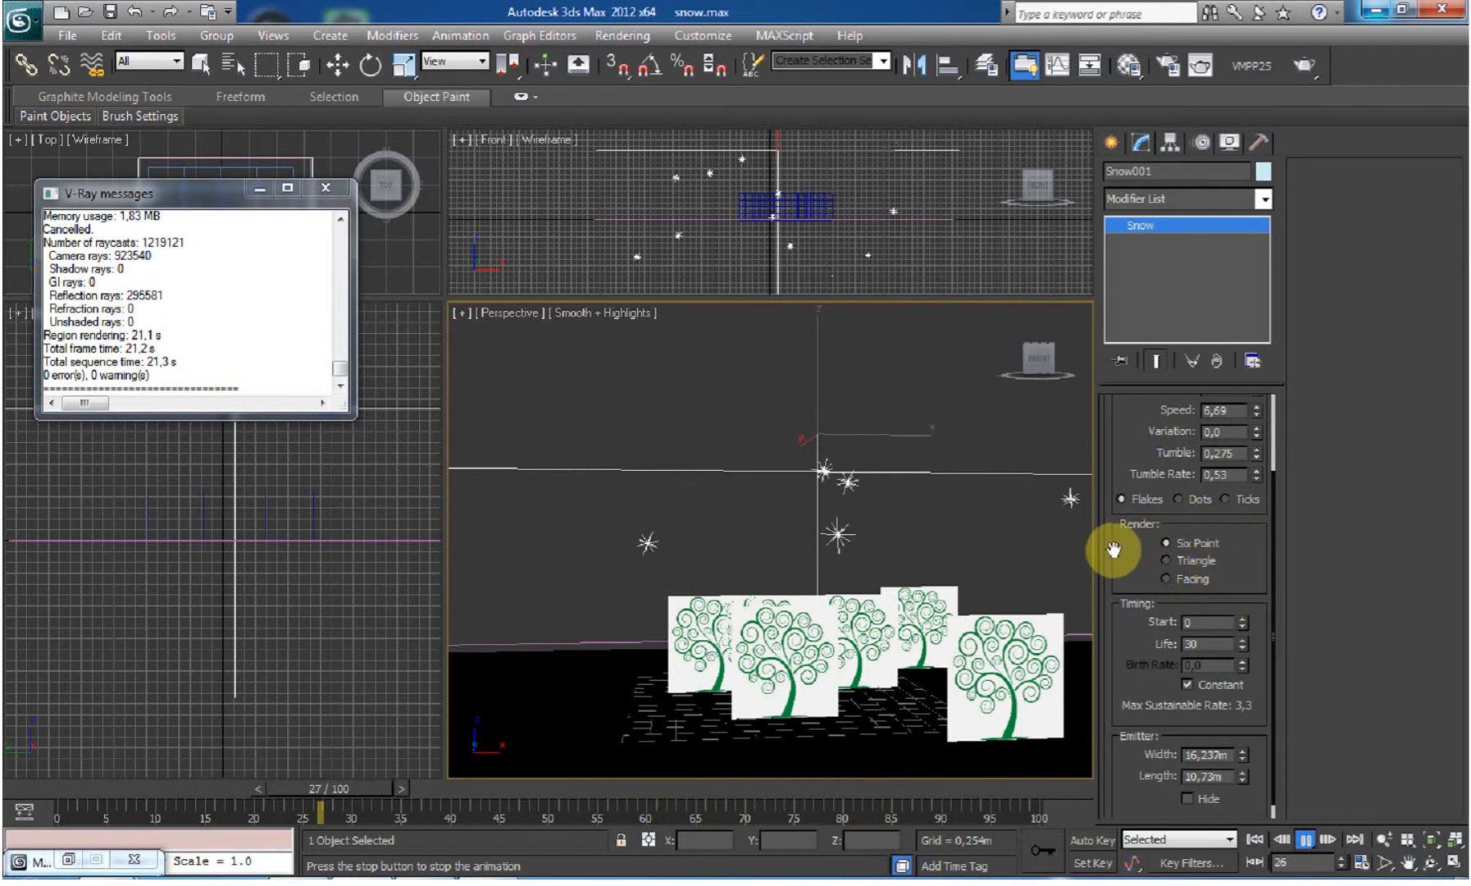
# Switch the flakes' render shape to Triangle and test-render frame 97 of the Perspective view.
pyautogui.click(1165, 558)
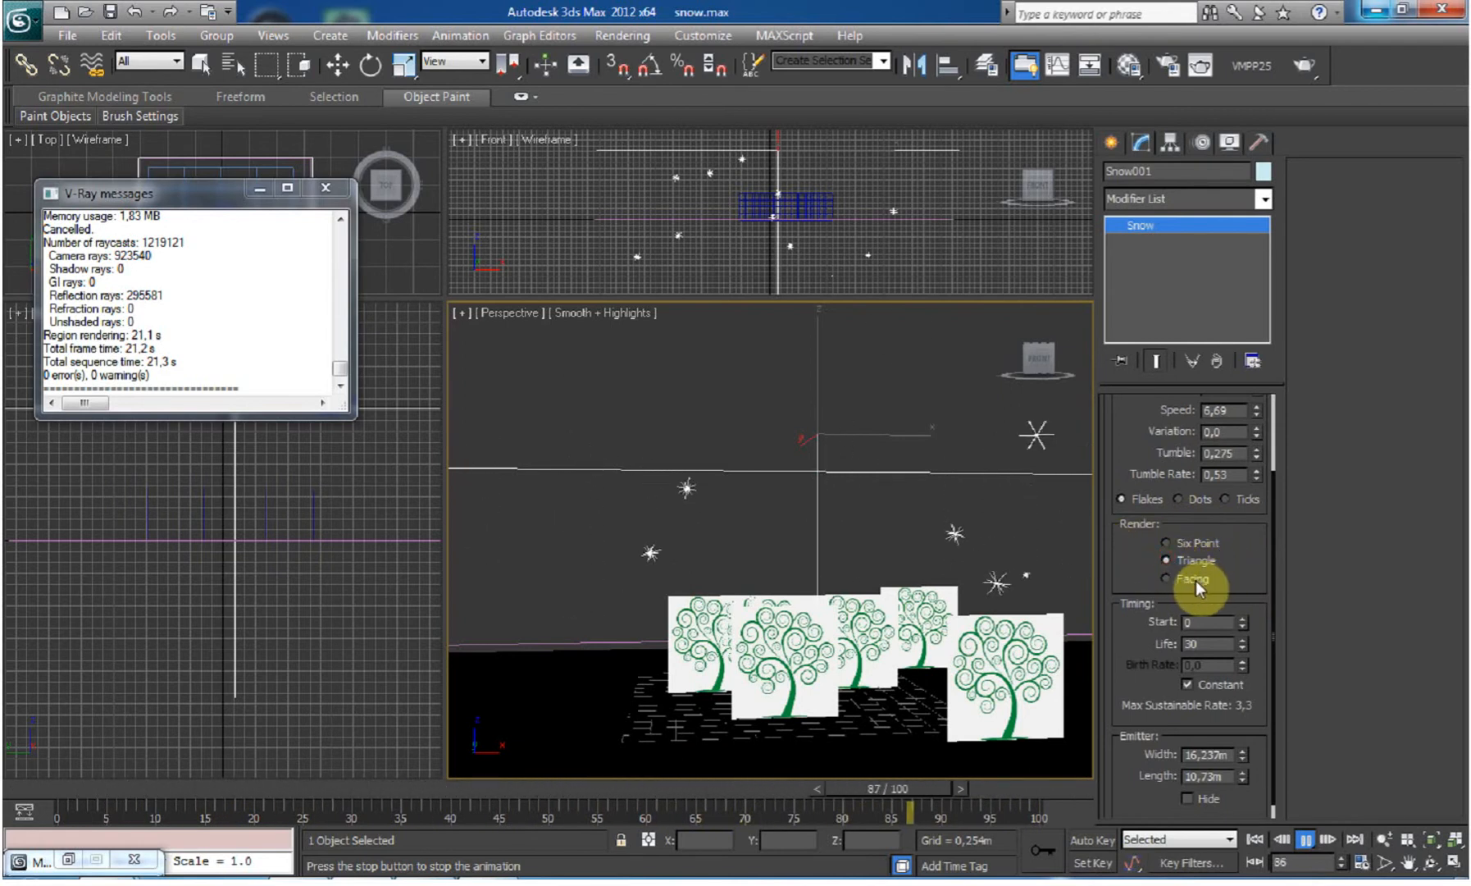
pyautogui.hotkey('shift', 'q')
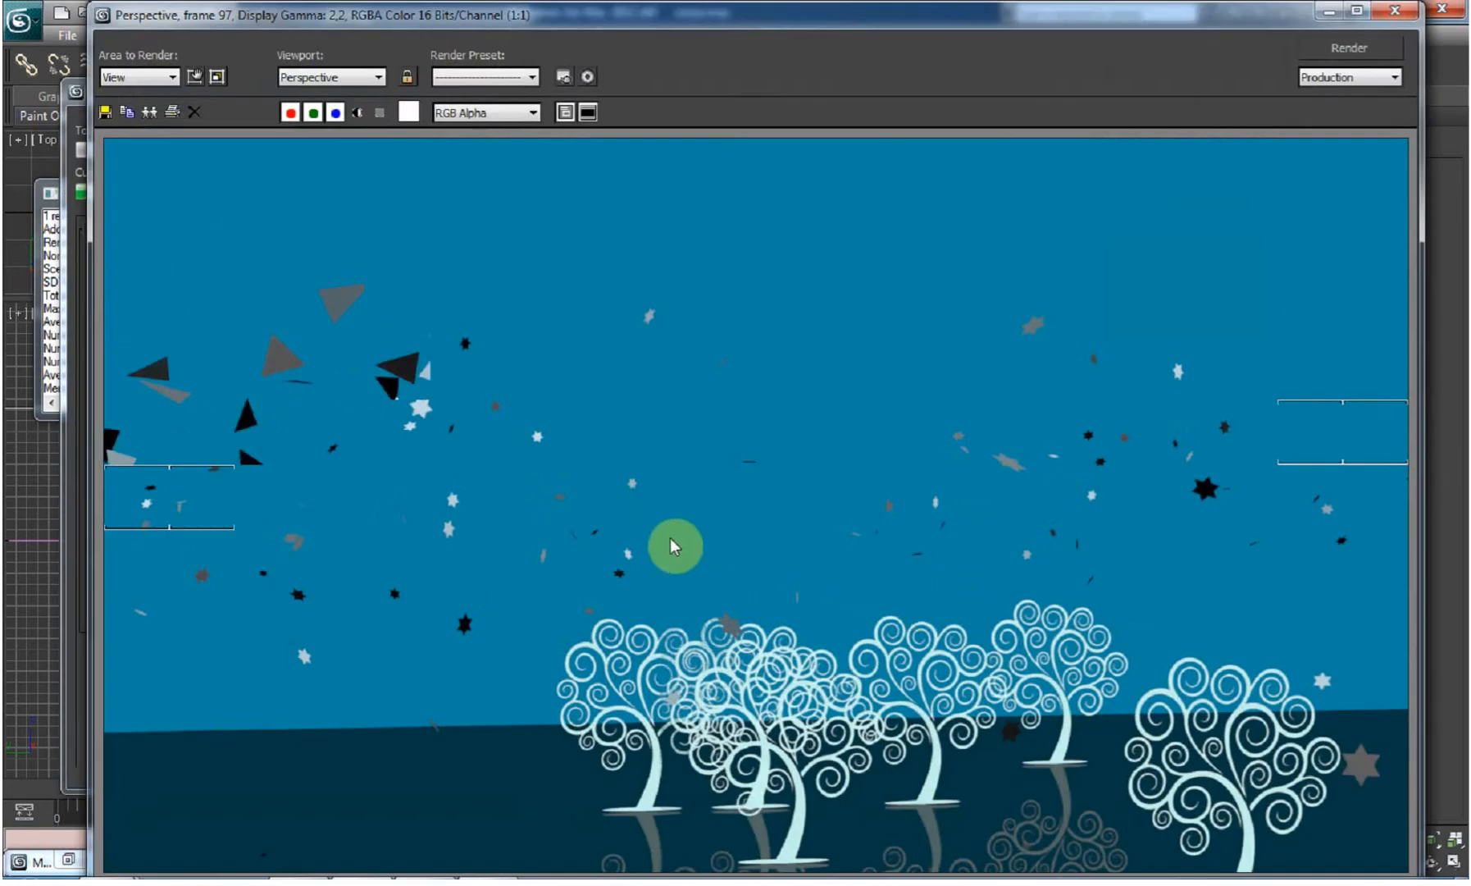
pyautogui.click(1396, 11)
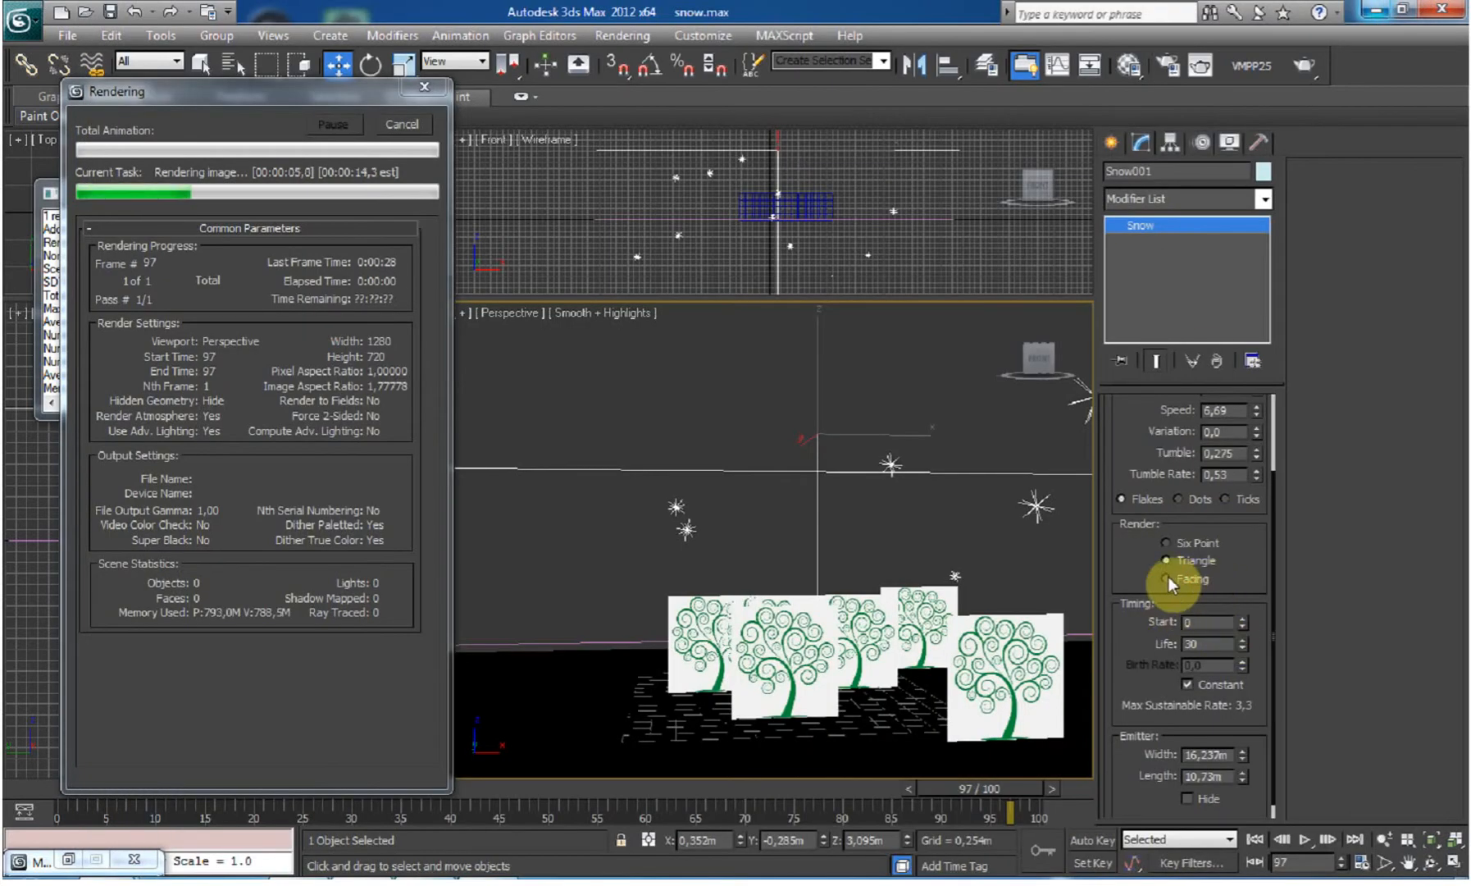
pyautogui.click(403, 125)
# Switch the snow flakes' render shape to Facing, test-render frame 97 of the Perspective view, and stop the render.
pyautogui.click(1168, 580)
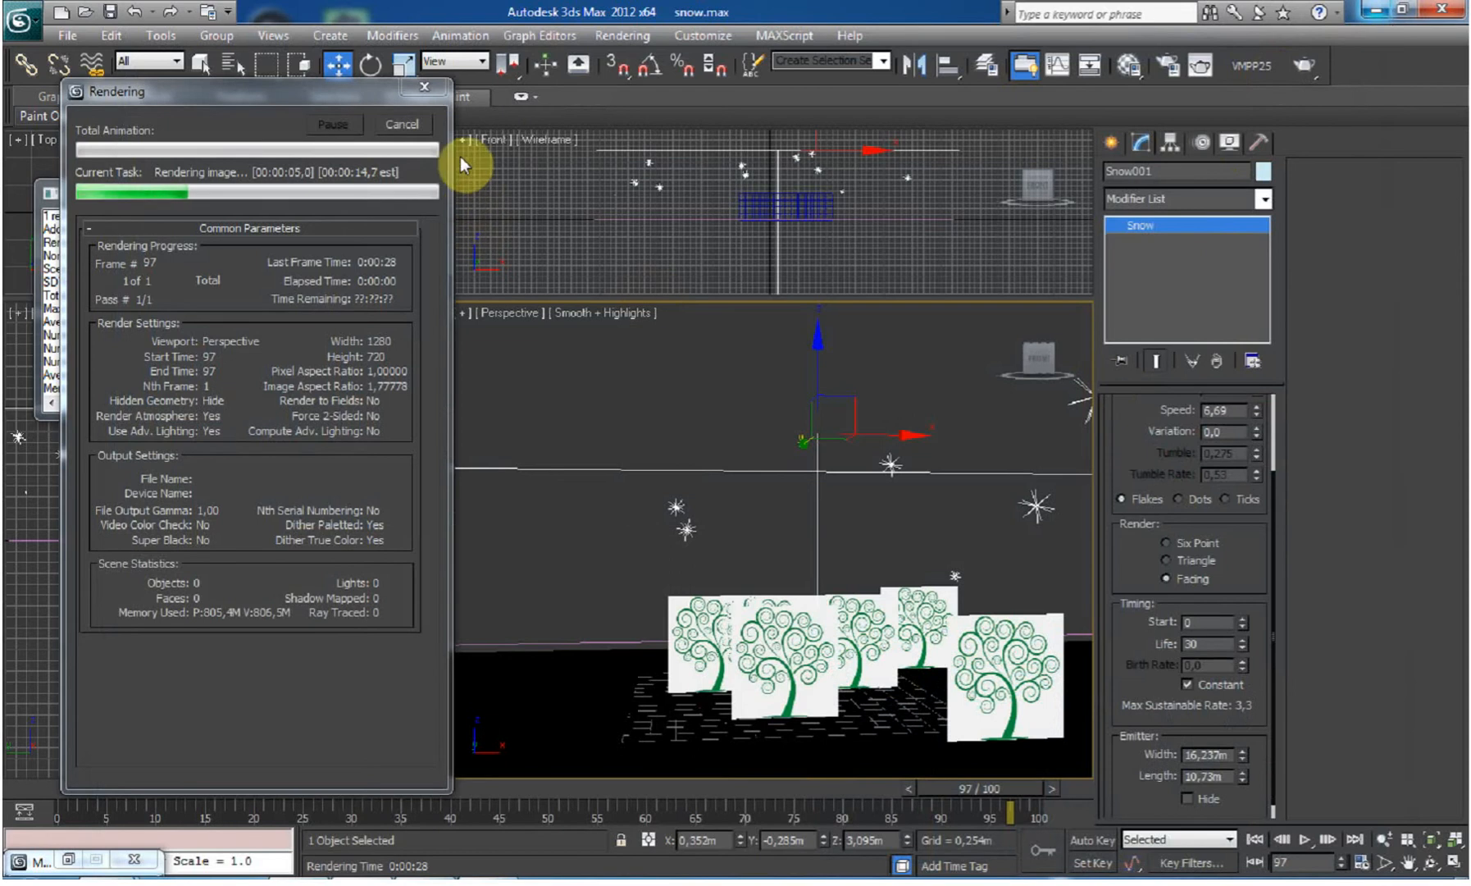
pyautogui.click(402, 125)
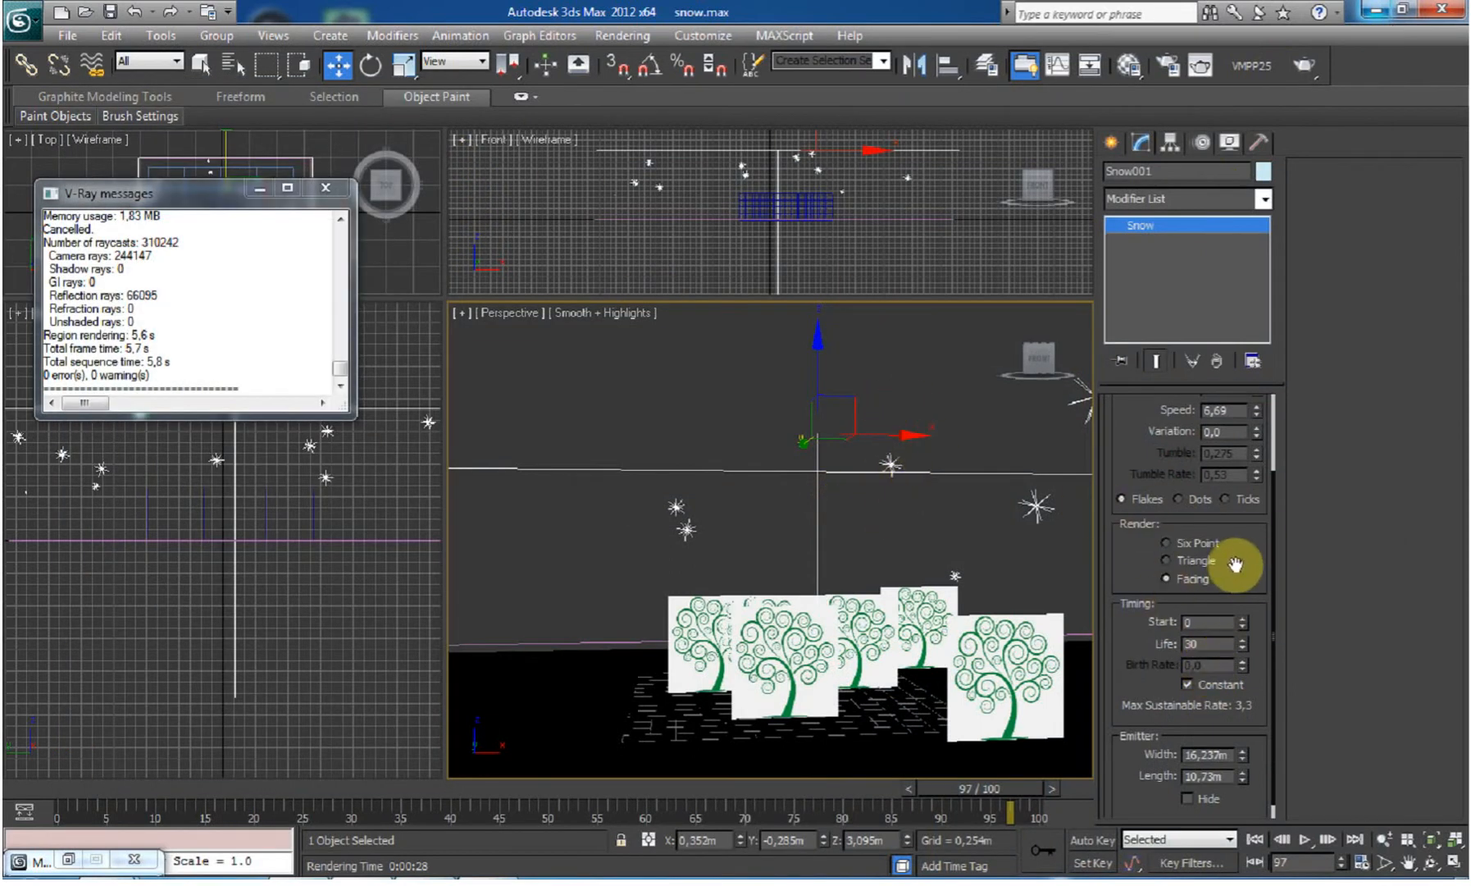
pyautogui.click(341, 192)
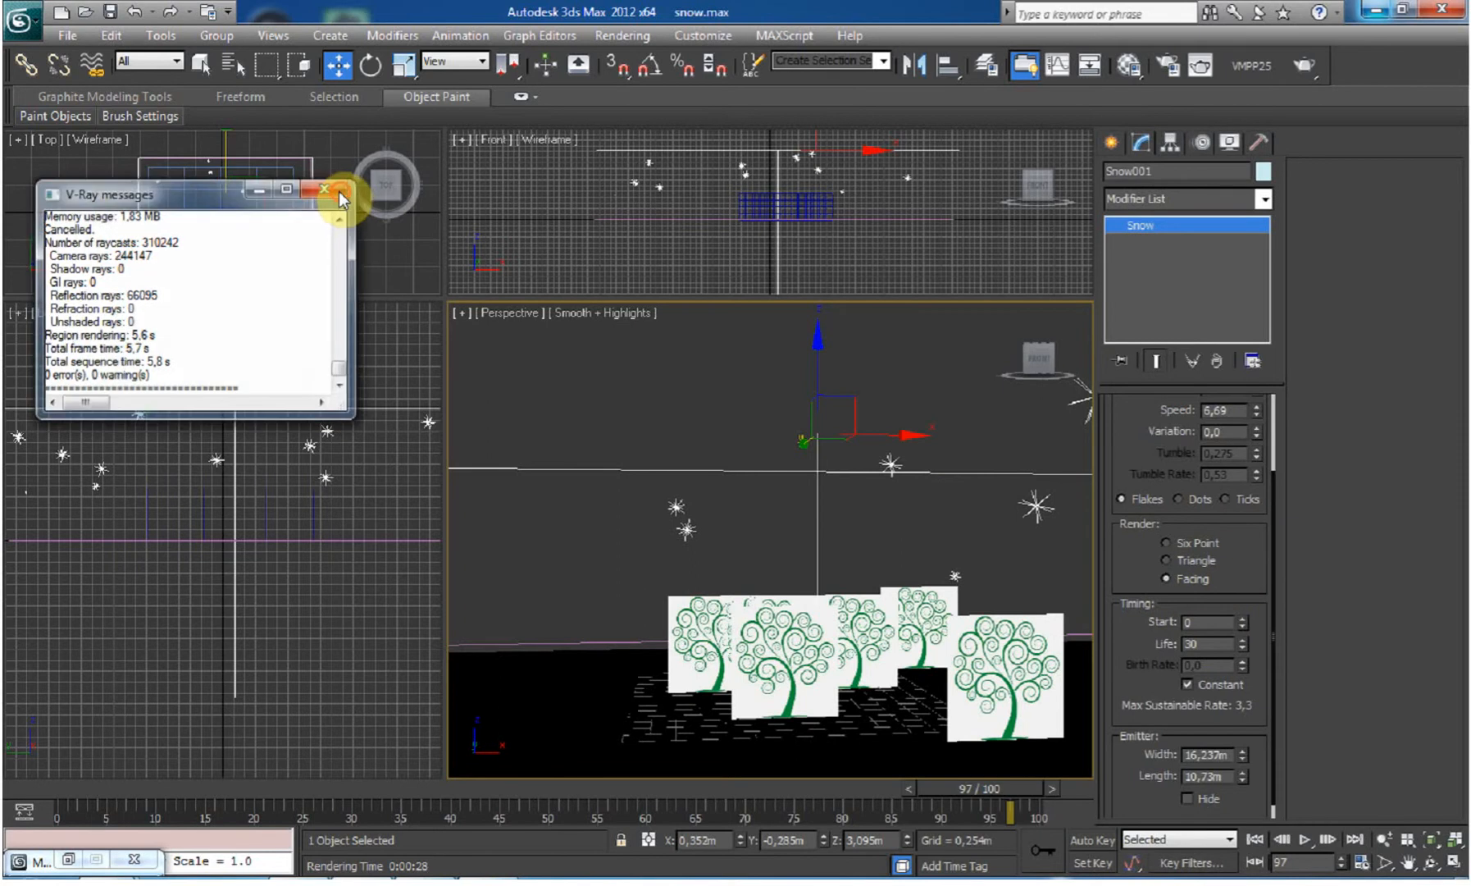
# Scrub the animation back to frame 23 with the snow's Timing and Emitter parameters in view.
pyautogui.moveTo(1228, 578); pyautogui.dragTo(1224, 509)
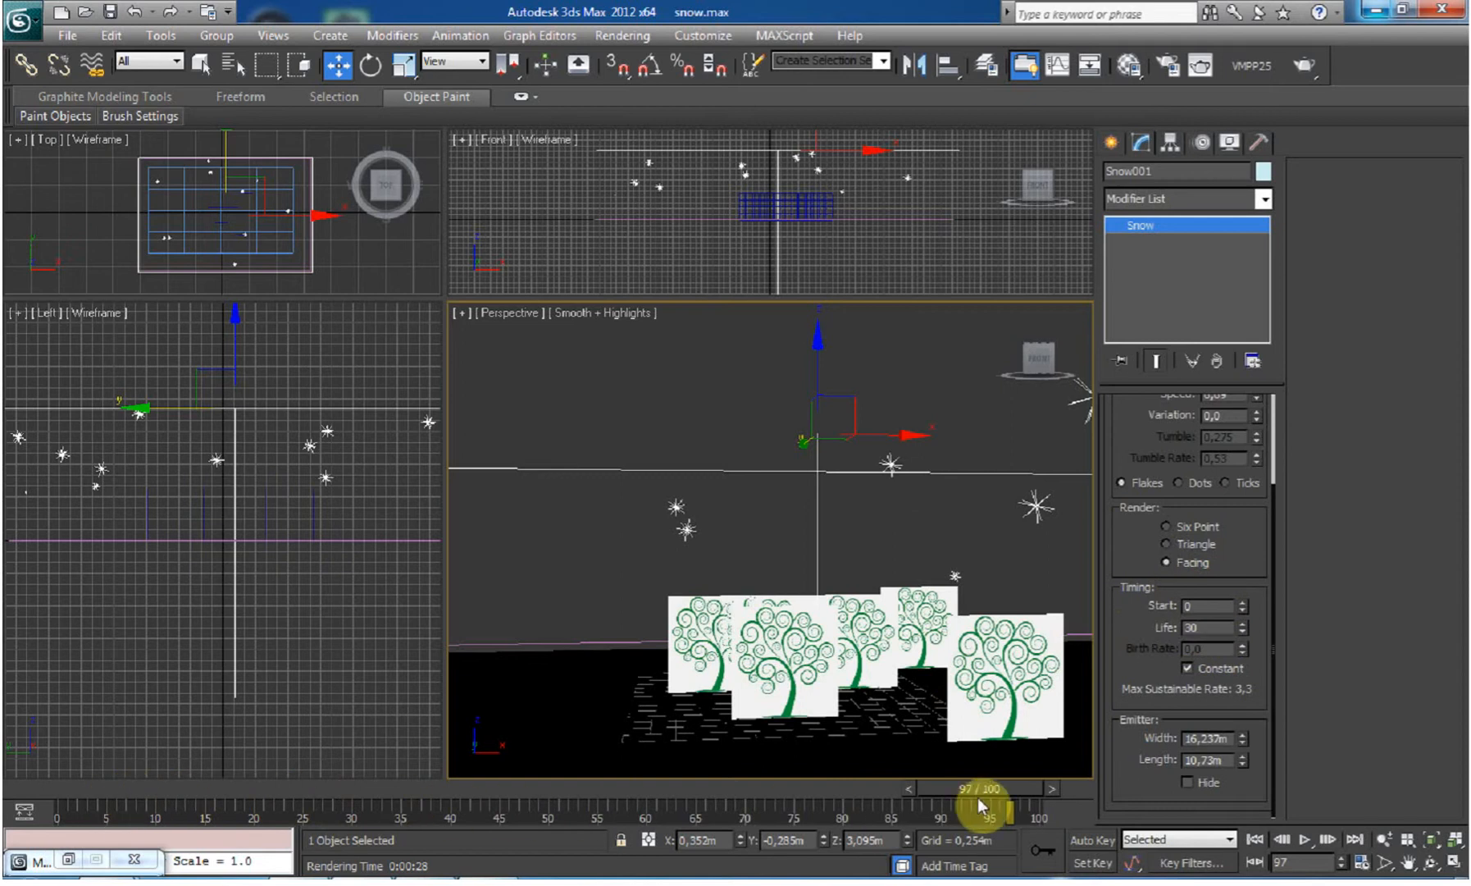
pyautogui.moveTo(982, 788); pyautogui.dragTo(272, 789)
pyautogui.press('w')
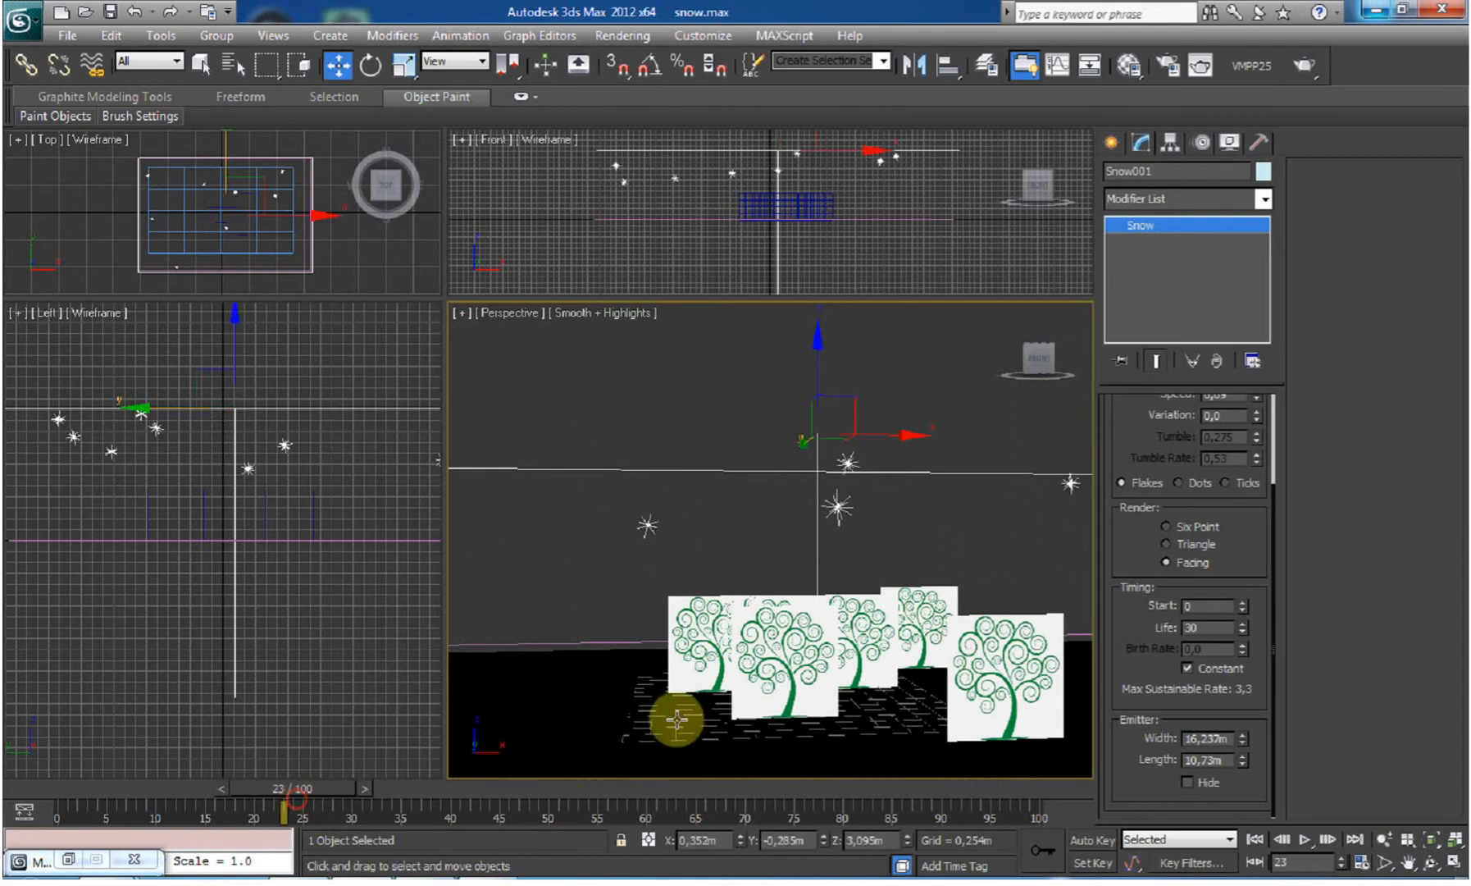
# Try the snow emitter's Hide option and switch it back off.
pyautogui.click(1186, 666)
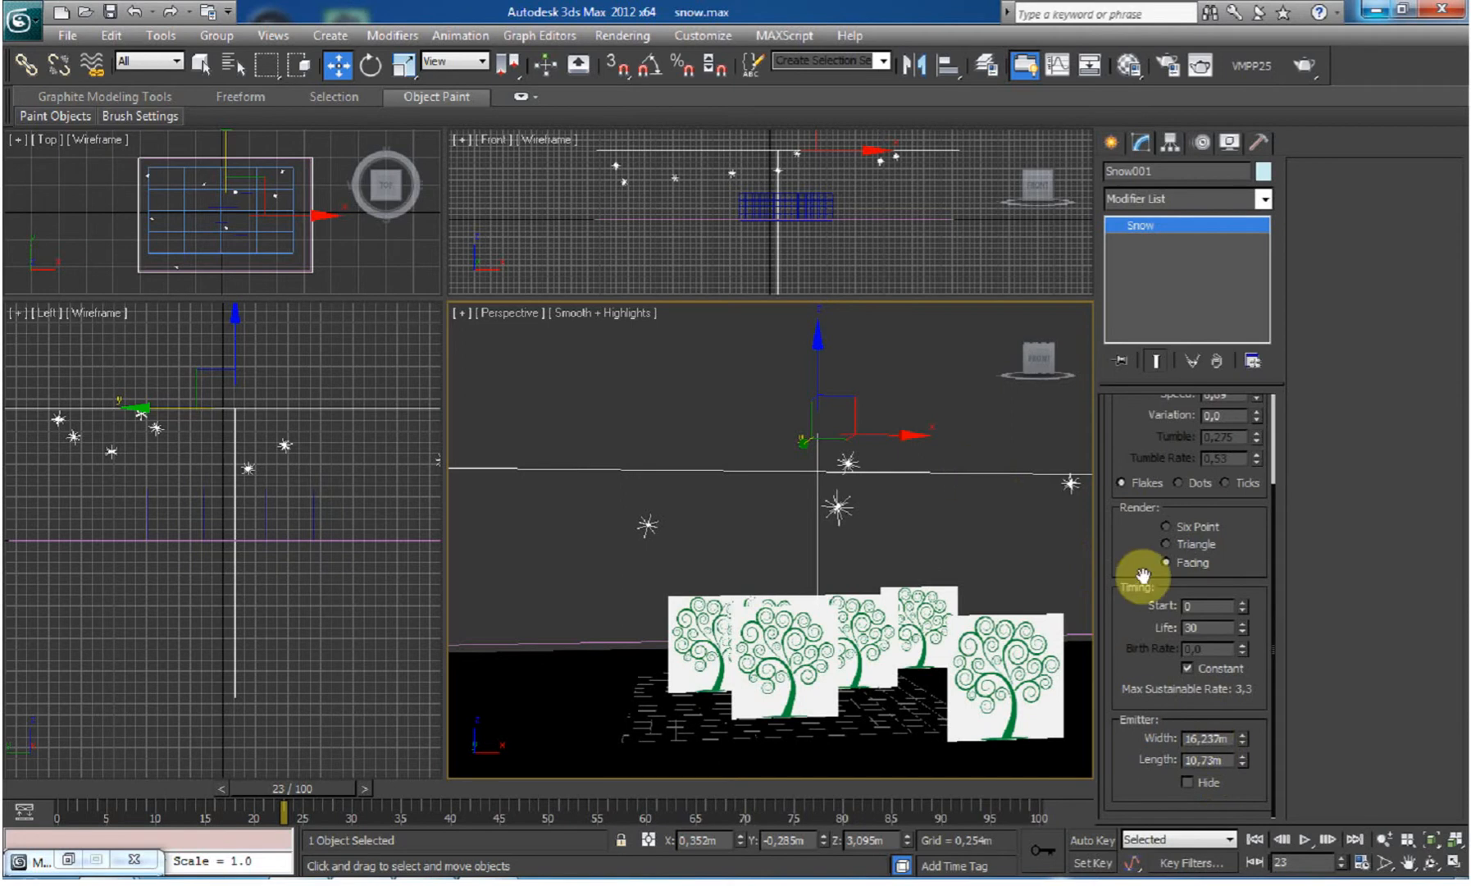
pyautogui.click(1186, 782)
pyautogui.click(1186, 782)
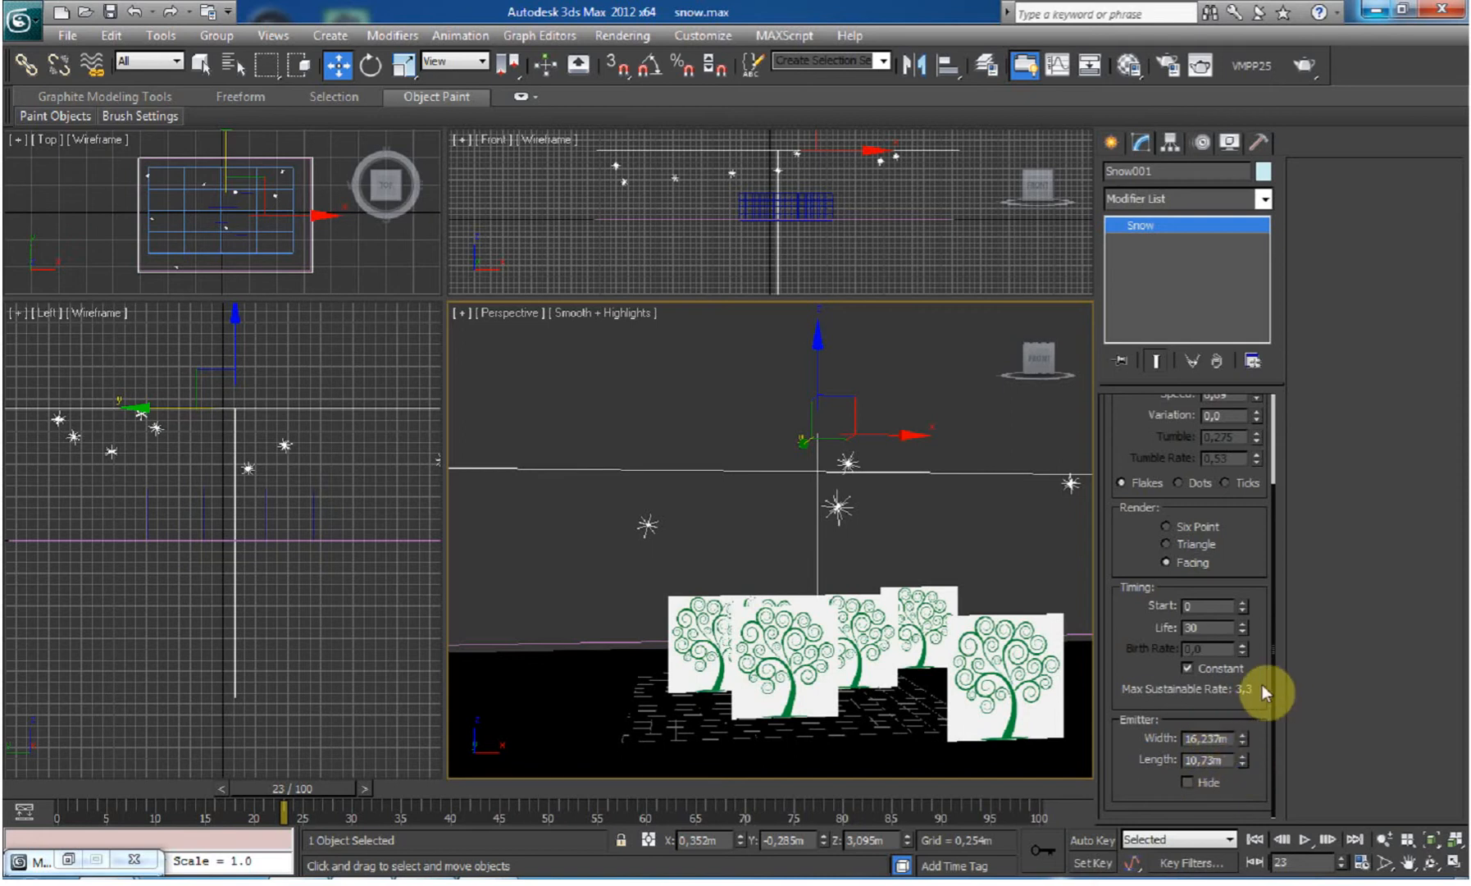
pyautogui.scroll(3, 1268, 501)
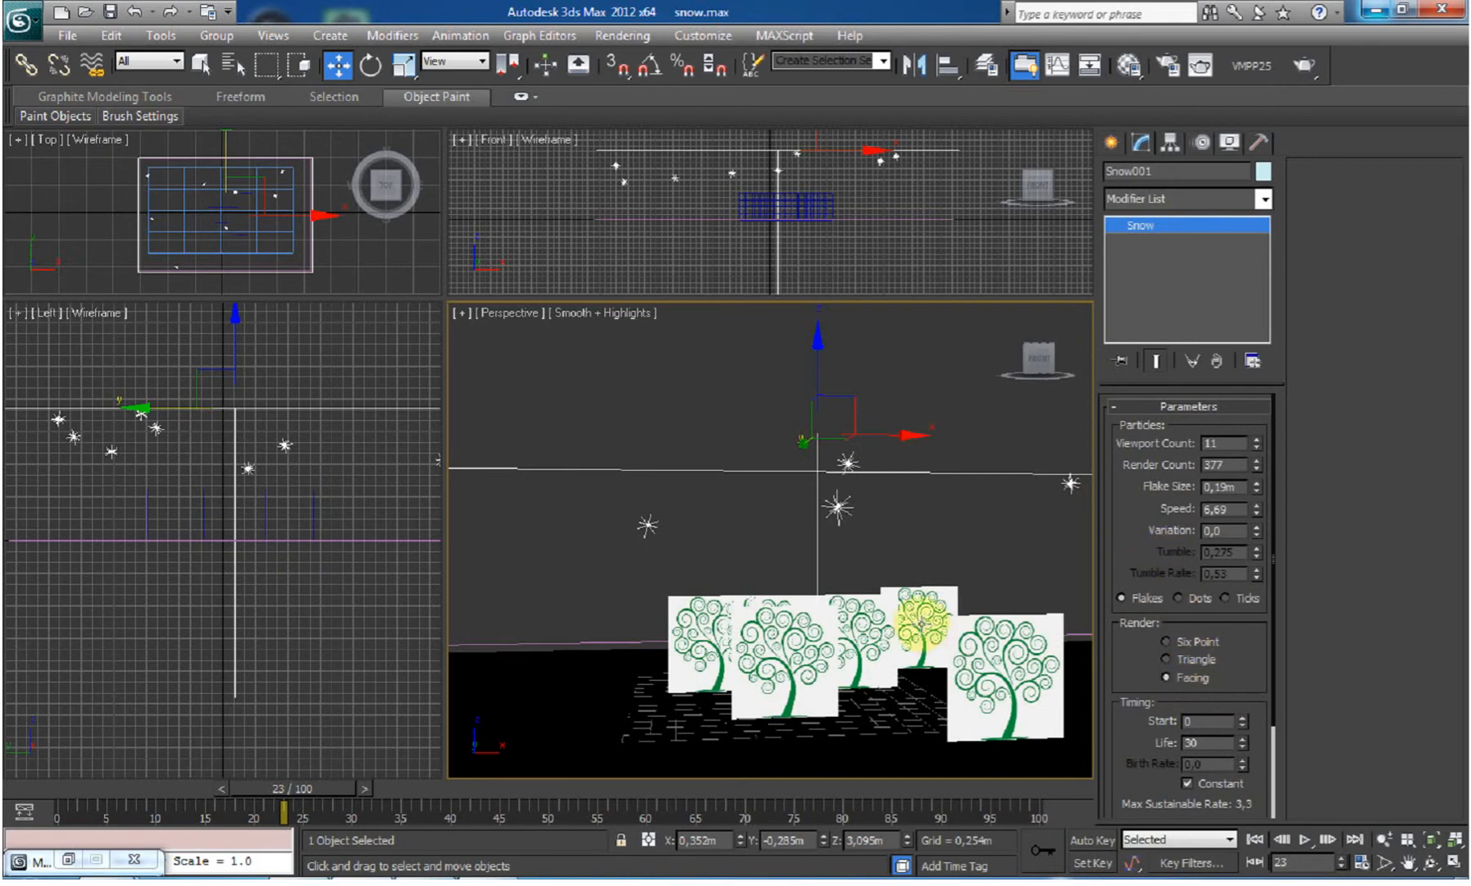
# Apply the tree material, Material #1, to the snow particles and test-render frame 23 of the Perspective view.
pyautogui.press('m')
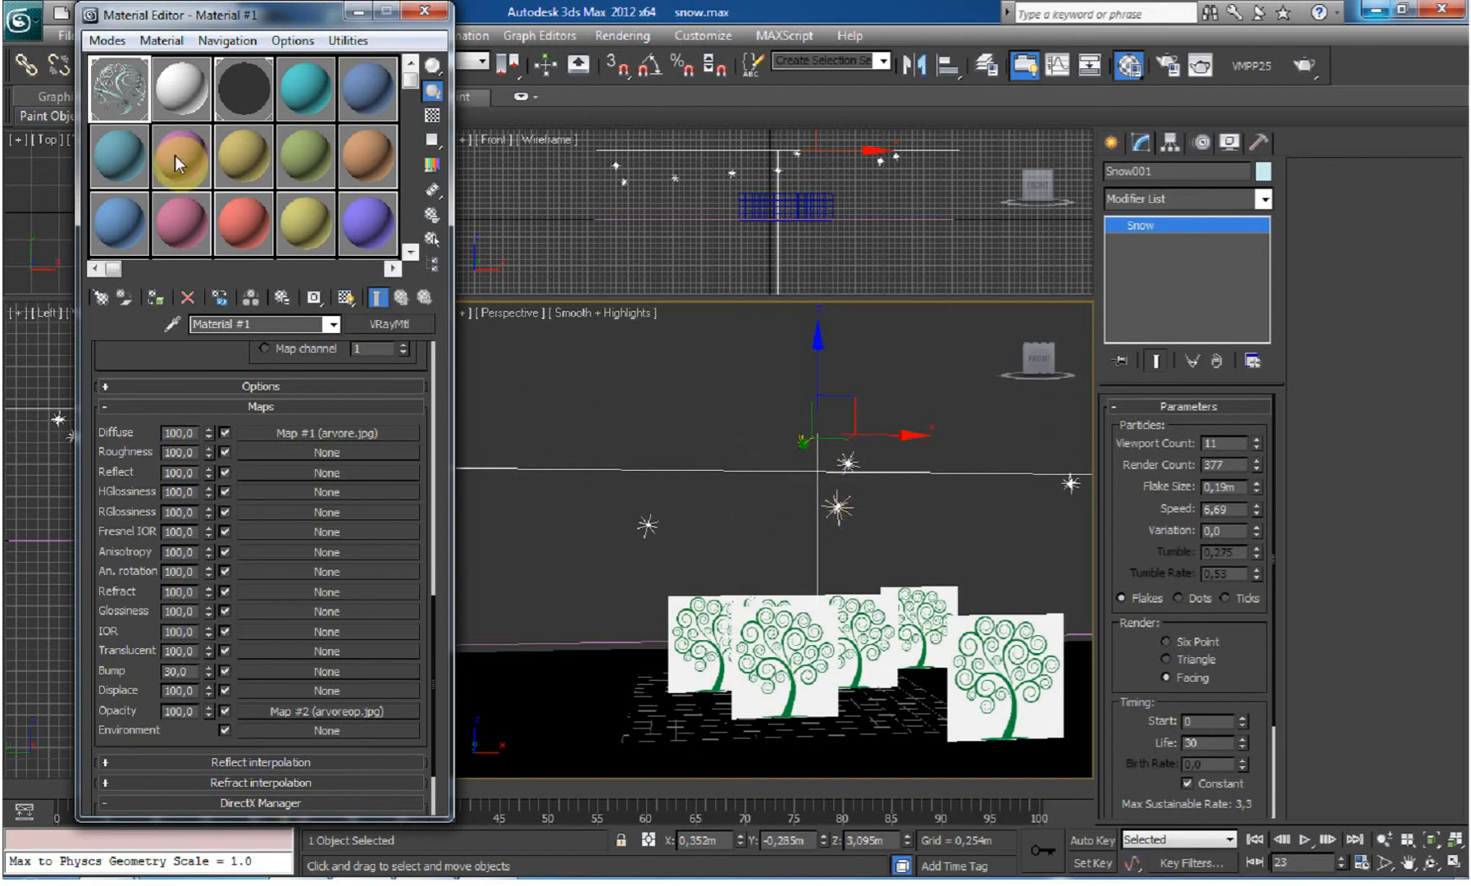
pyautogui.moveTo(118, 79); pyautogui.dragTo(783, 469)
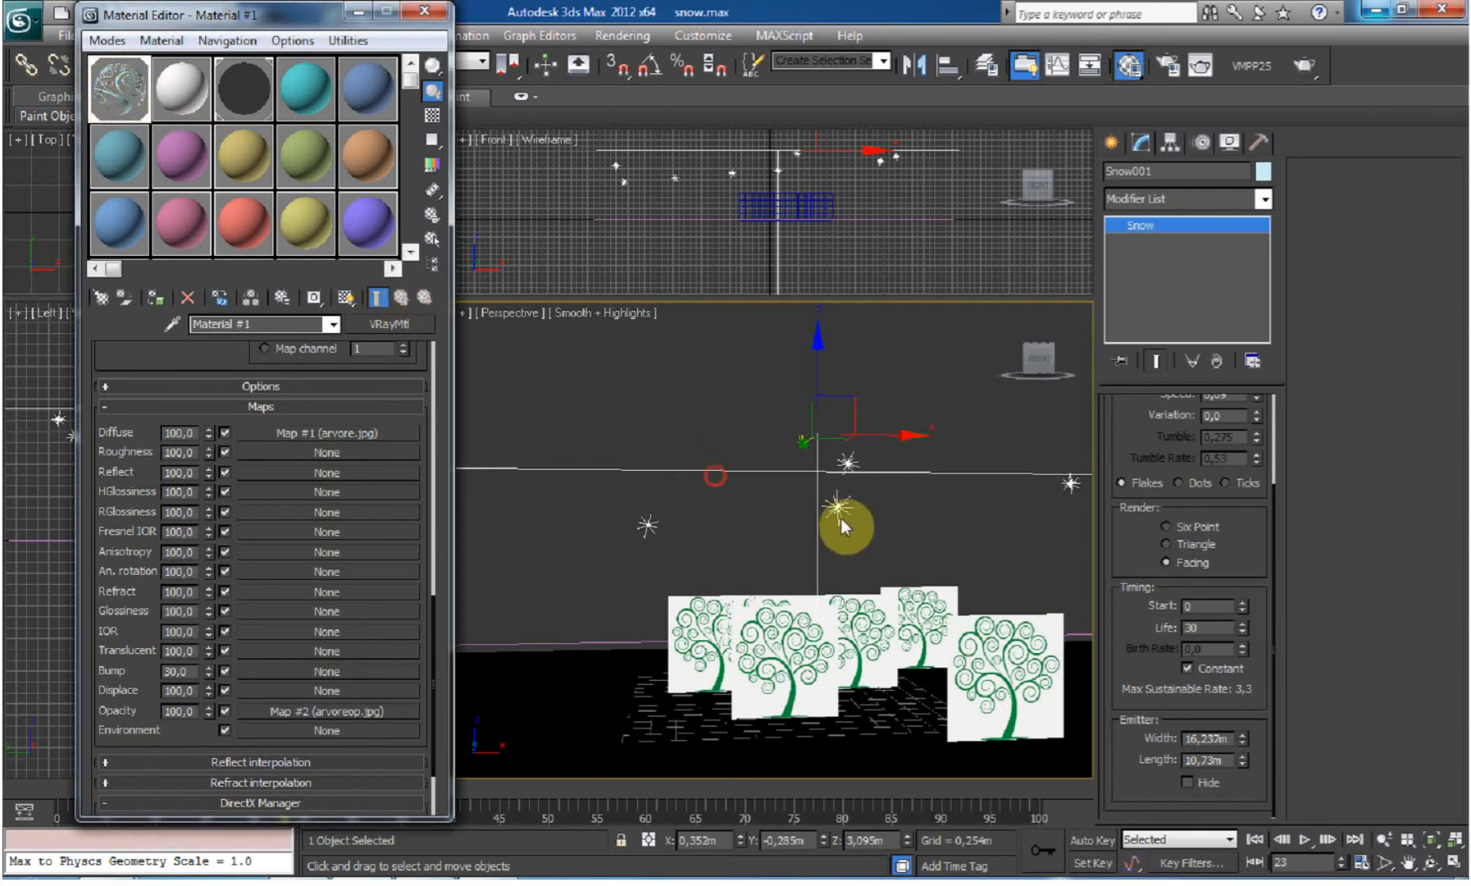
pyautogui.hotkey('shift', 'q')
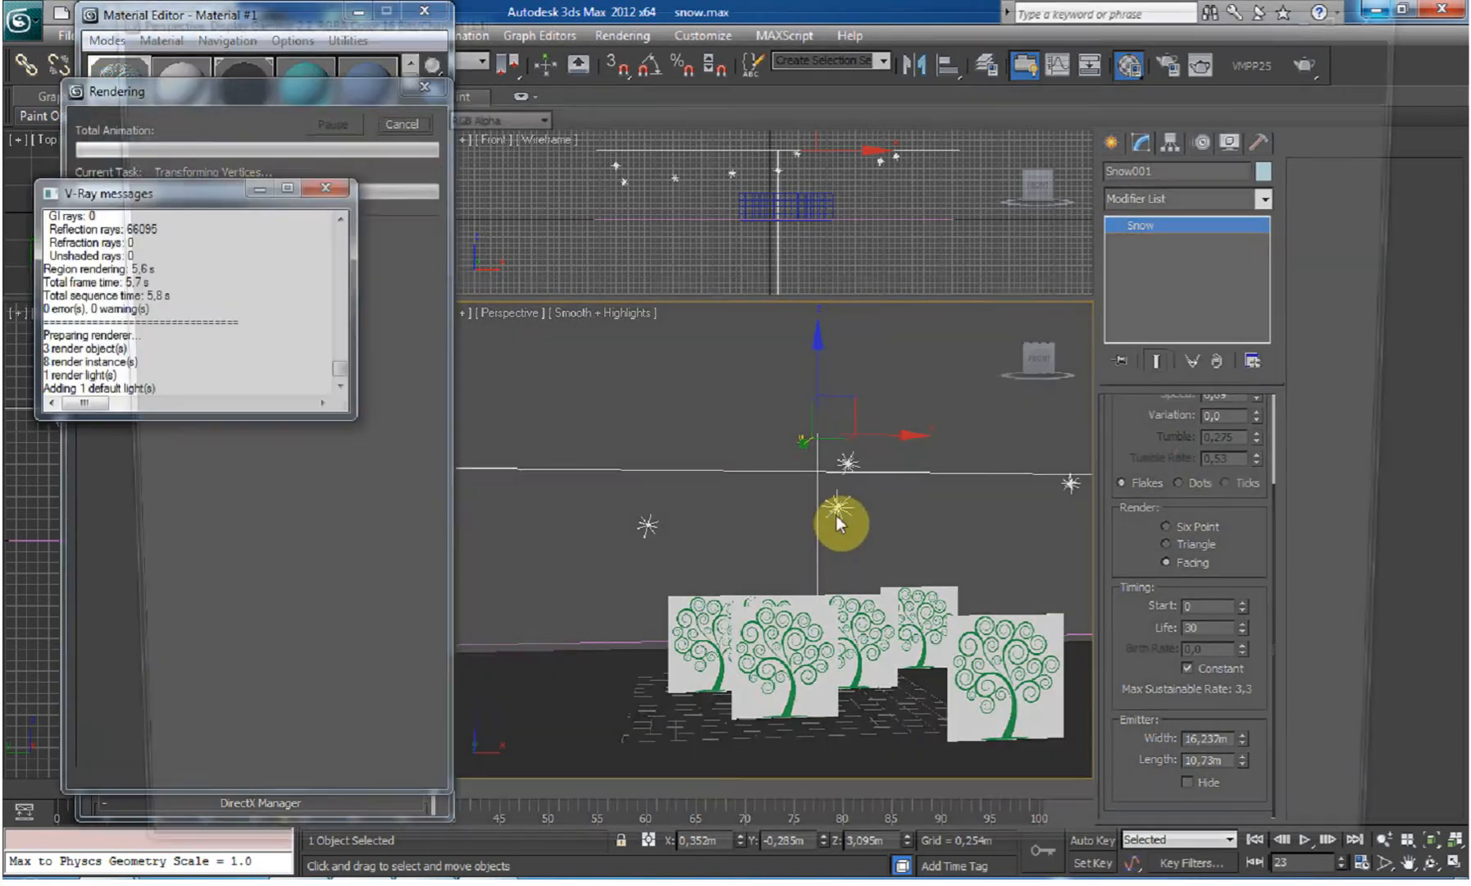